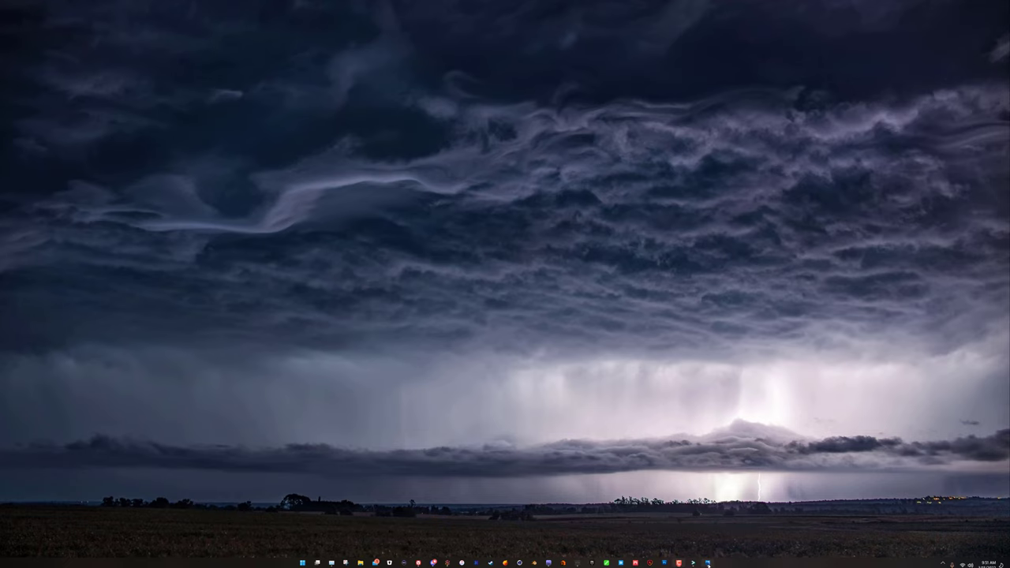
View the Plains.png render in Photos, then switch to the finished terrain graph in Gaea.
left_click(707, 563)
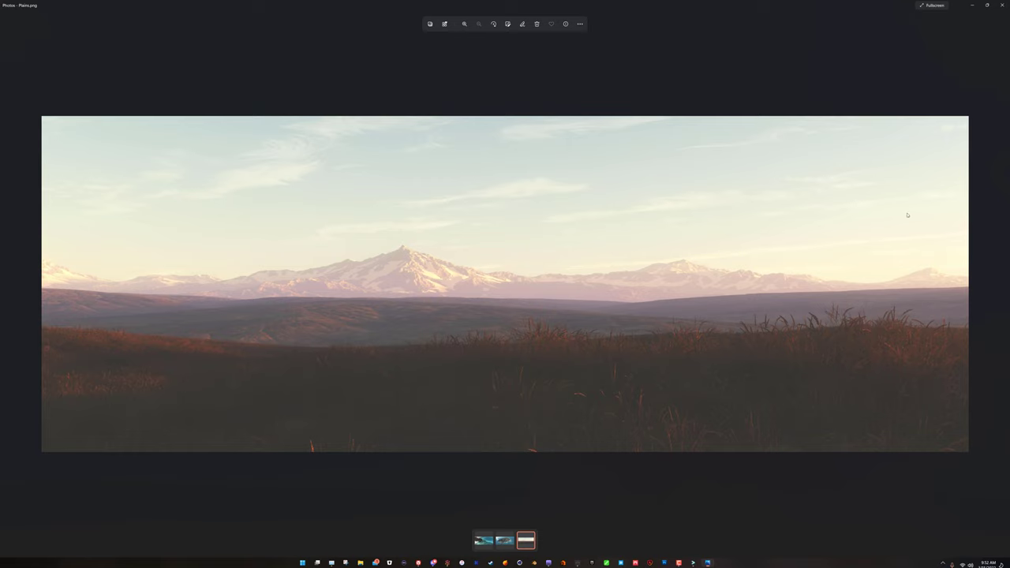
left_click(971, 5)
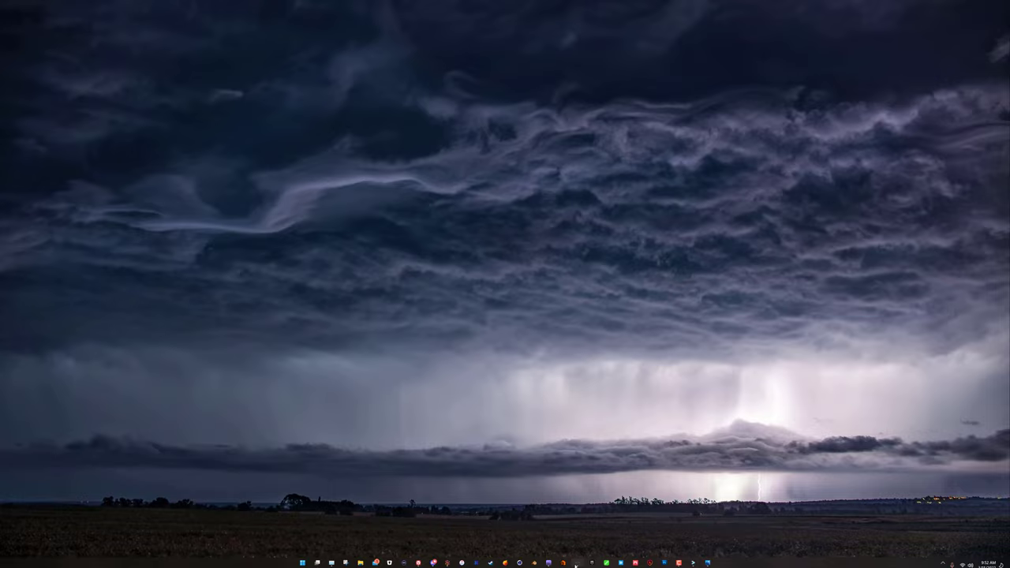
left_click(577, 563)
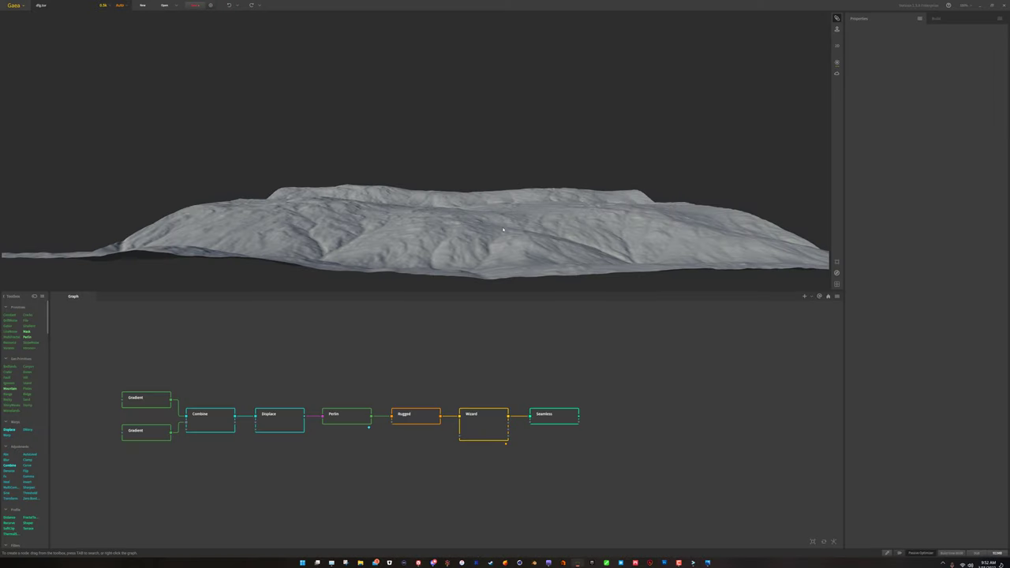
middle_click_drag(399, 446, 449, 434)
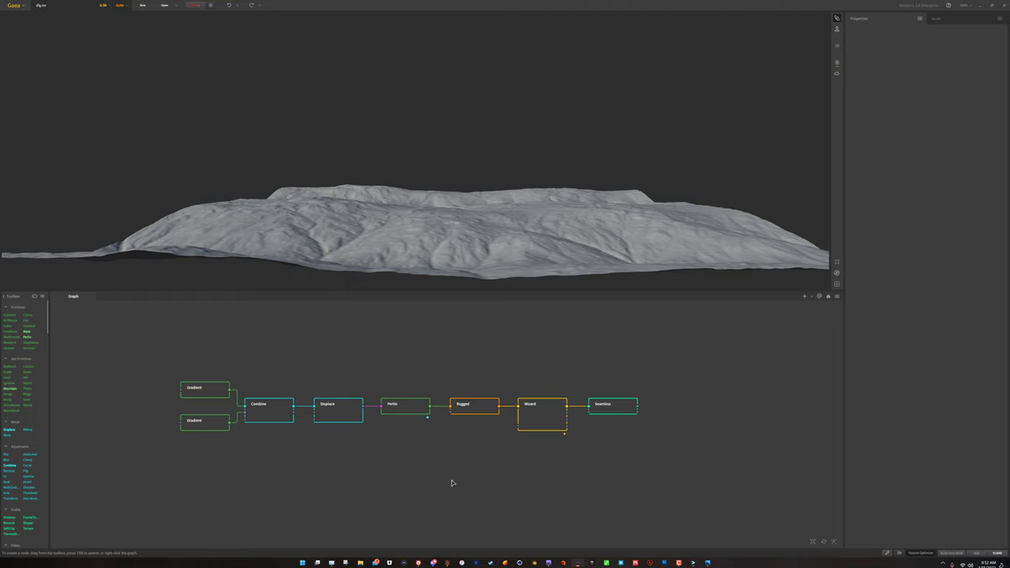
Open a second Gaea window and load the Rolling Hills landscape template.
right_click(574, 563)
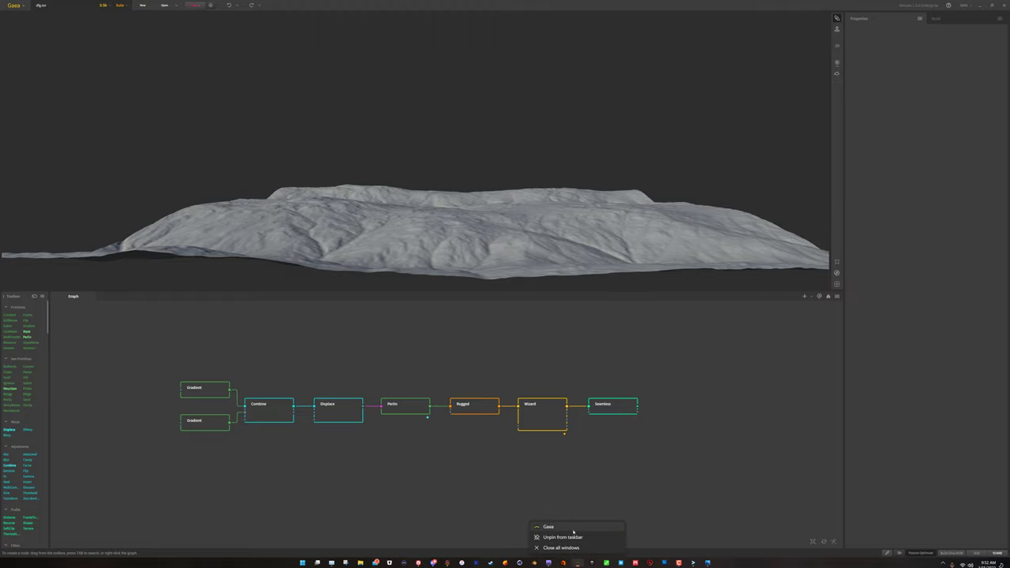
left_click(577, 529)
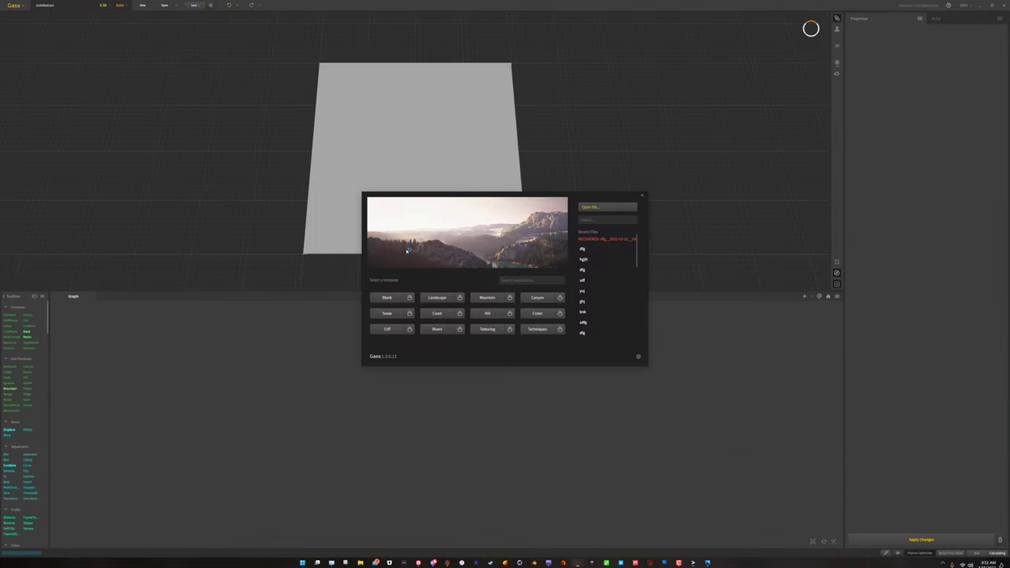
left_click(460, 297)
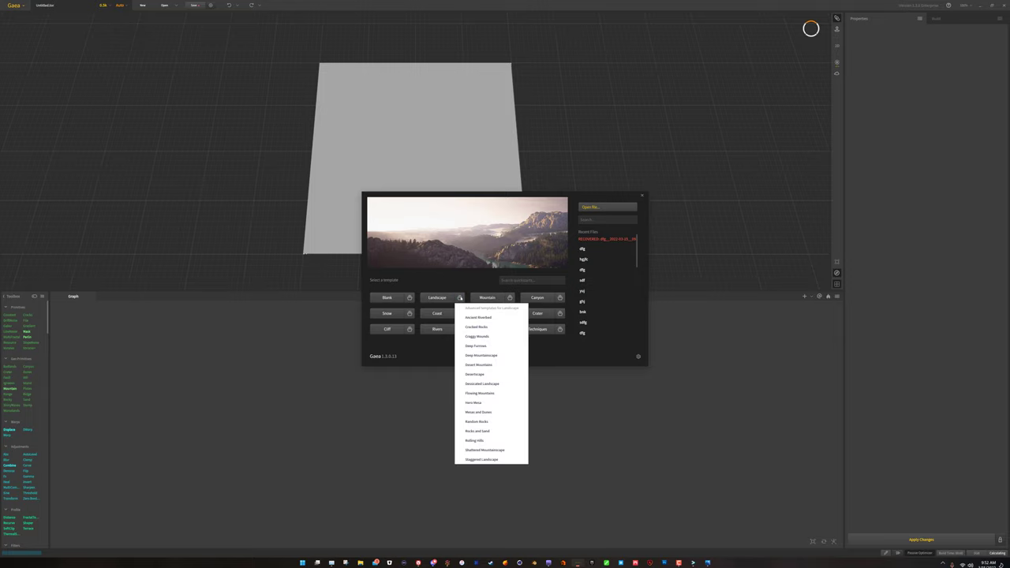
left_click(492, 440)
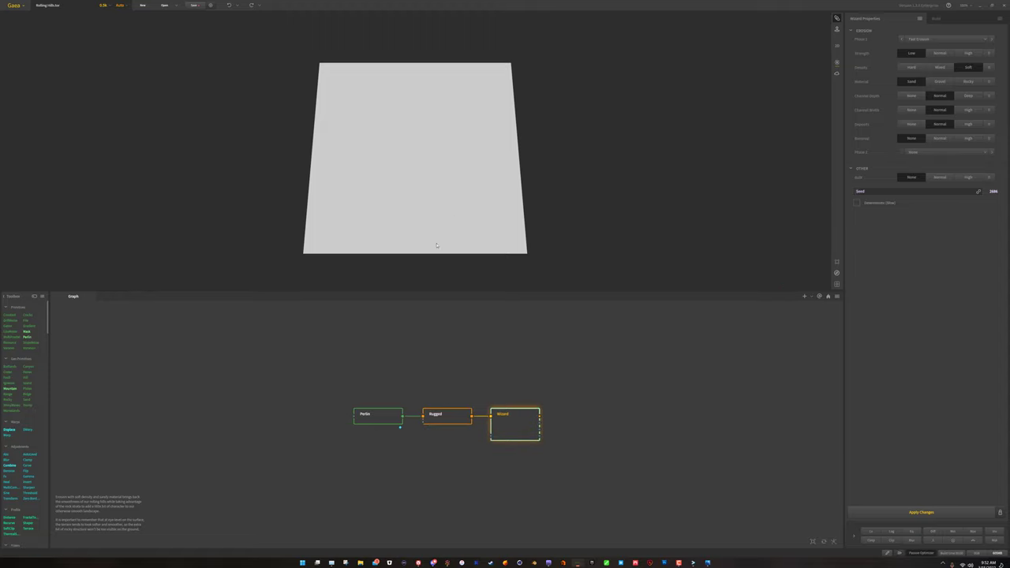
Set the preview resolution to 1K and inspect the Rolling Hills terrain from several angles.
left_click_drag(452, 166, 448, 209)
scroll(451, 189, "up", 5)
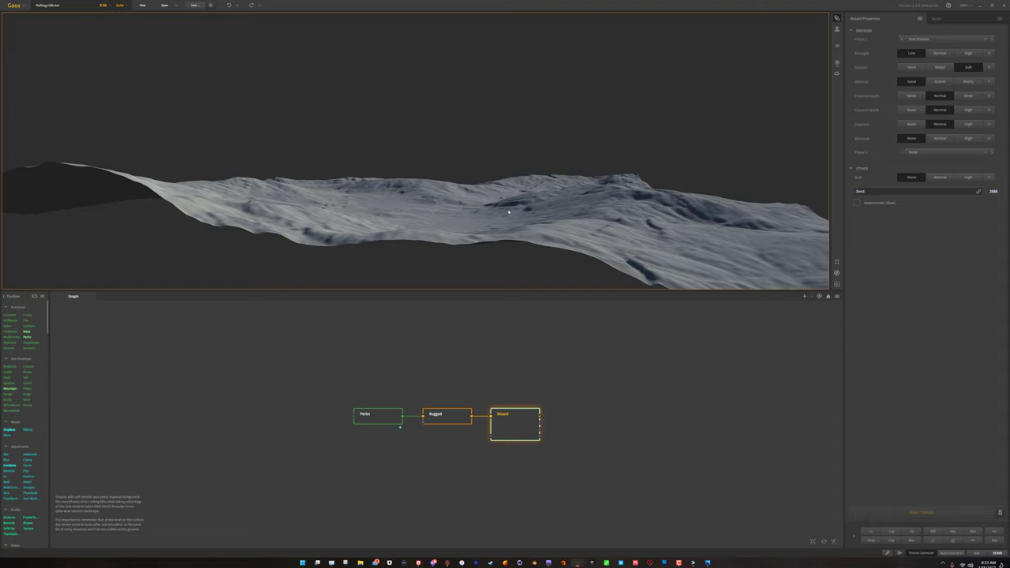
left_click(102, 5)
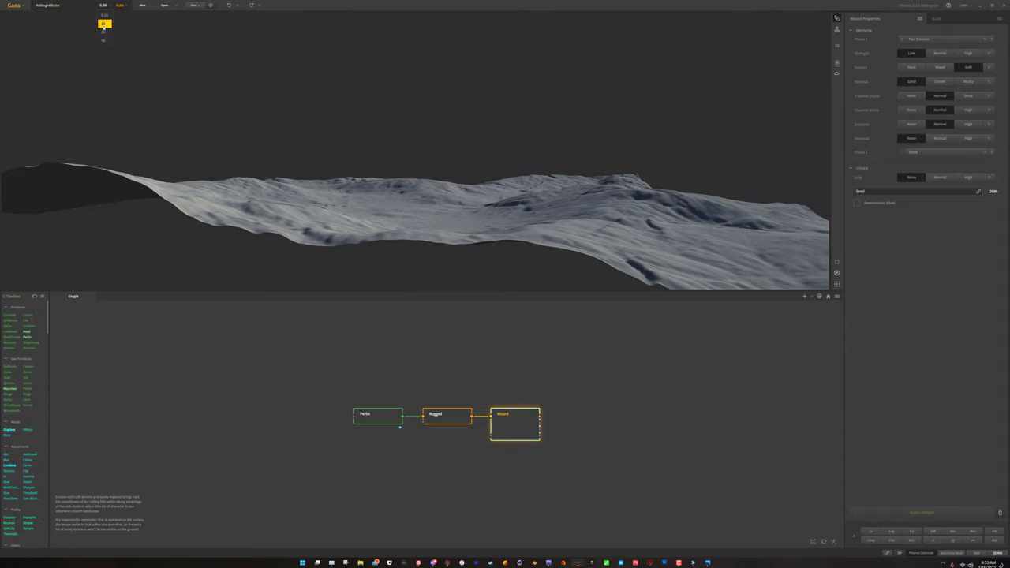
left_click(104, 23)
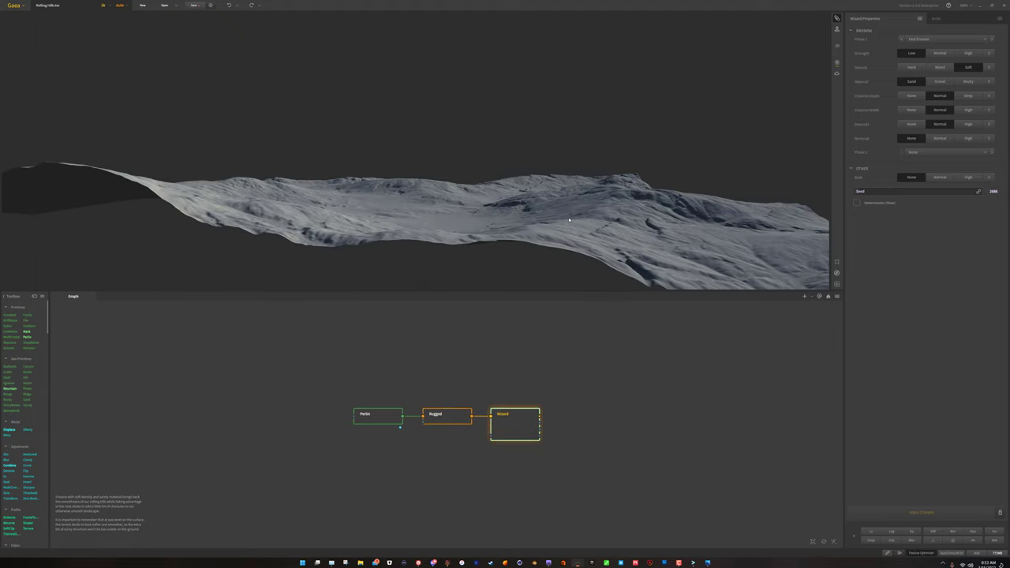
left_click_drag(569, 219, 572, 230)
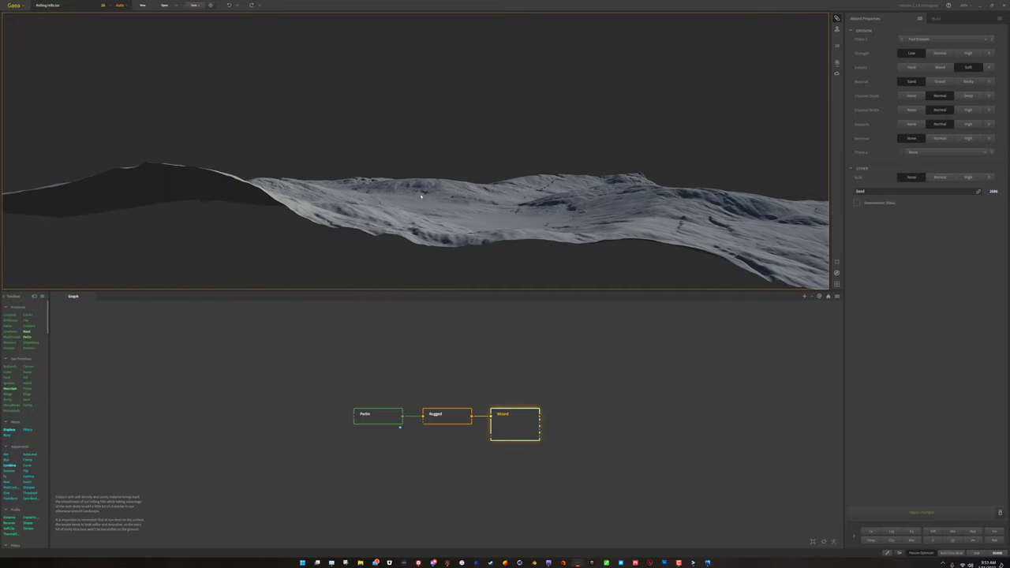
left_click(502, 472)
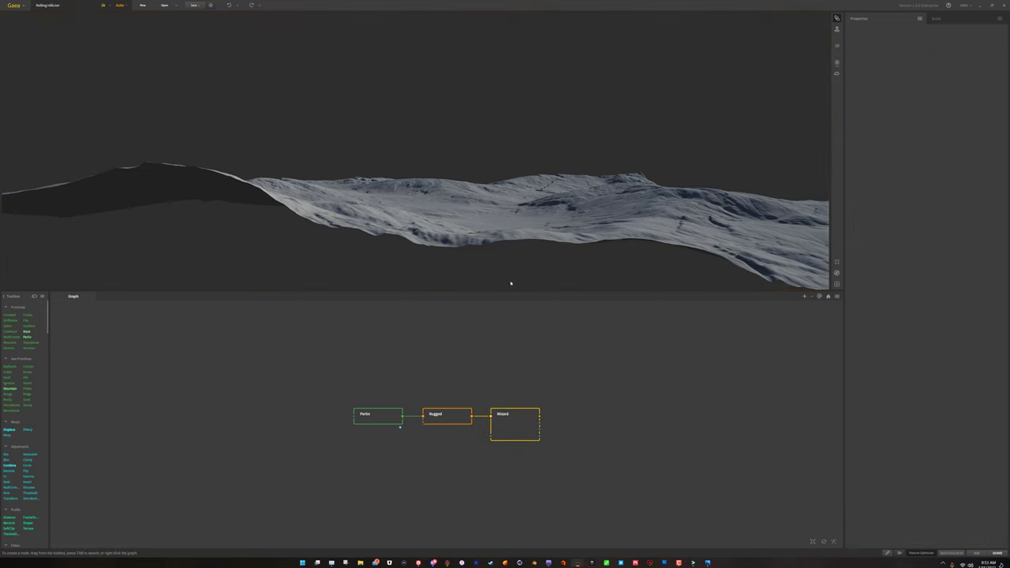
left_click_drag(488, 249, 481, 179)
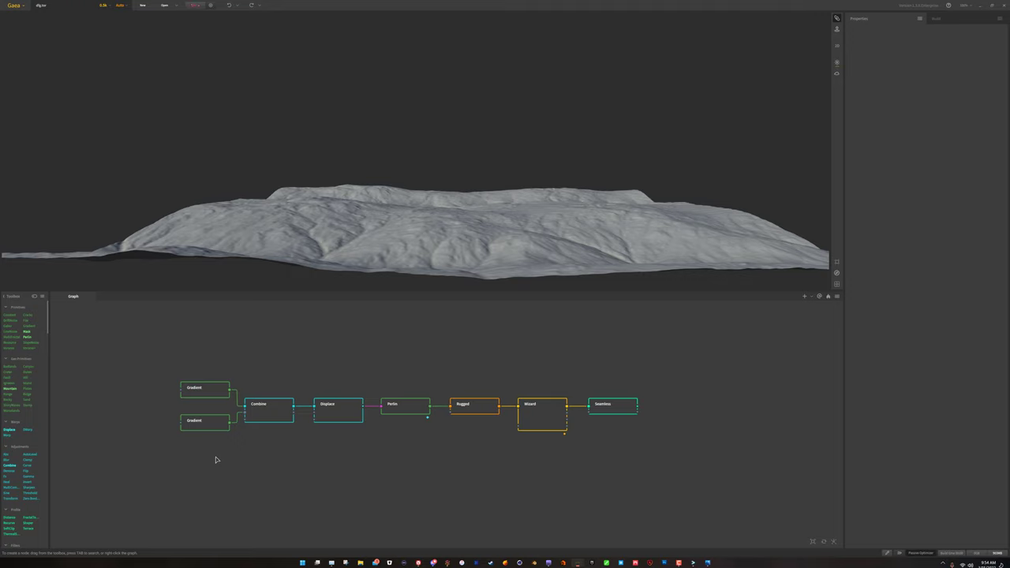
In the finished graph, preview the two Gradient nodes and compare their directions and edge behavior.
left_click(205, 387)
left_click_drag(497, 194, 564, 198)
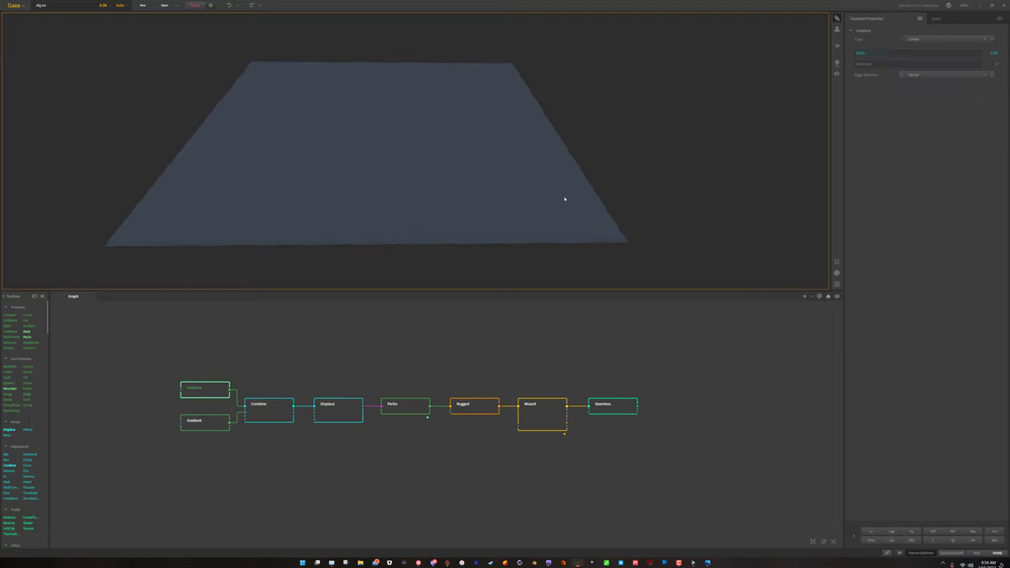
left_click(205, 421)
left_click_drag(406, 200, 393, 258)
left_click(201, 392)
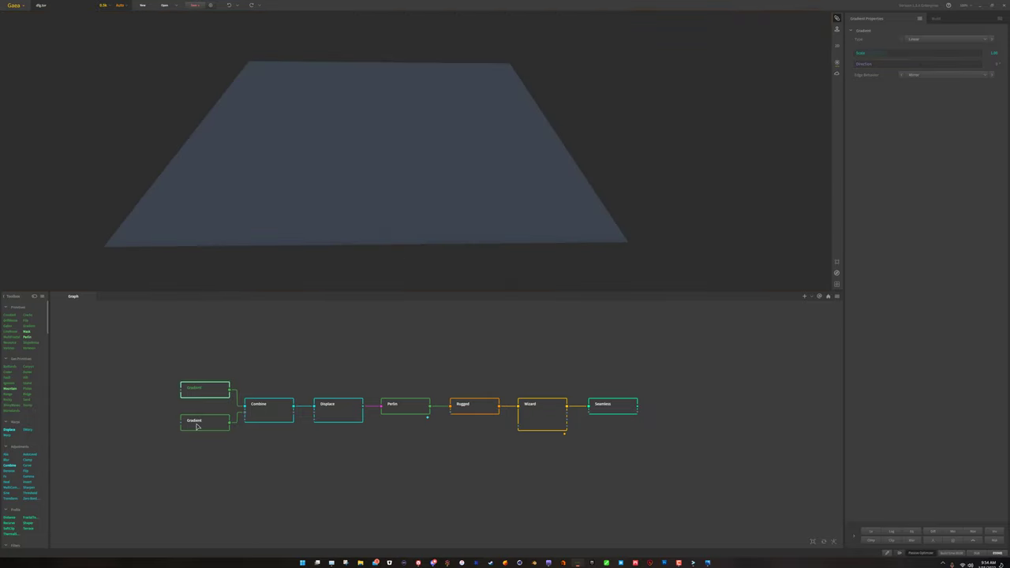
left_click(198, 426)
left_click(209, 383)
left_click(213, 425)
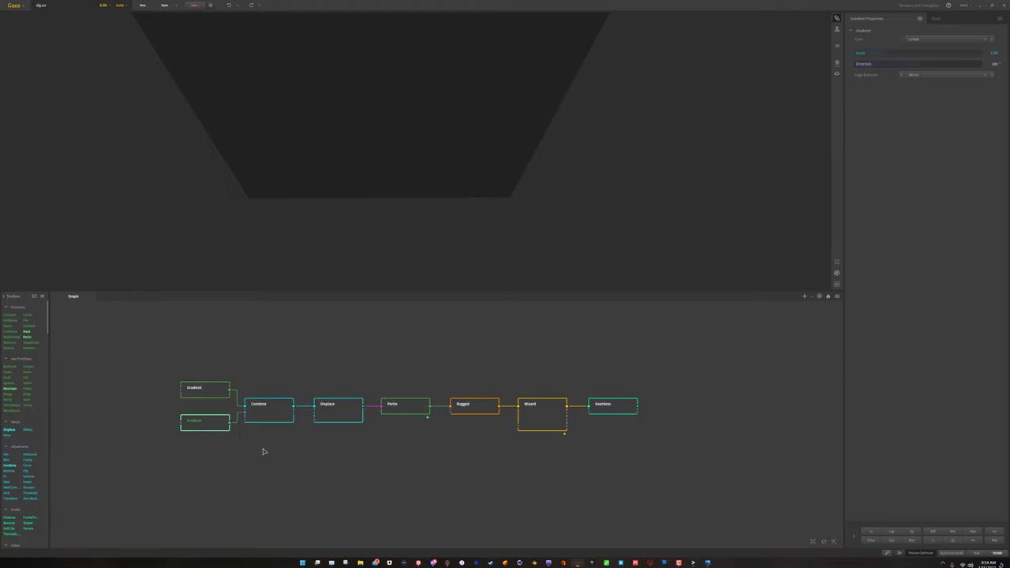
left_click(912, 74)
left_click(913, 150)
left_click_drag(649, 157, 426, 197)
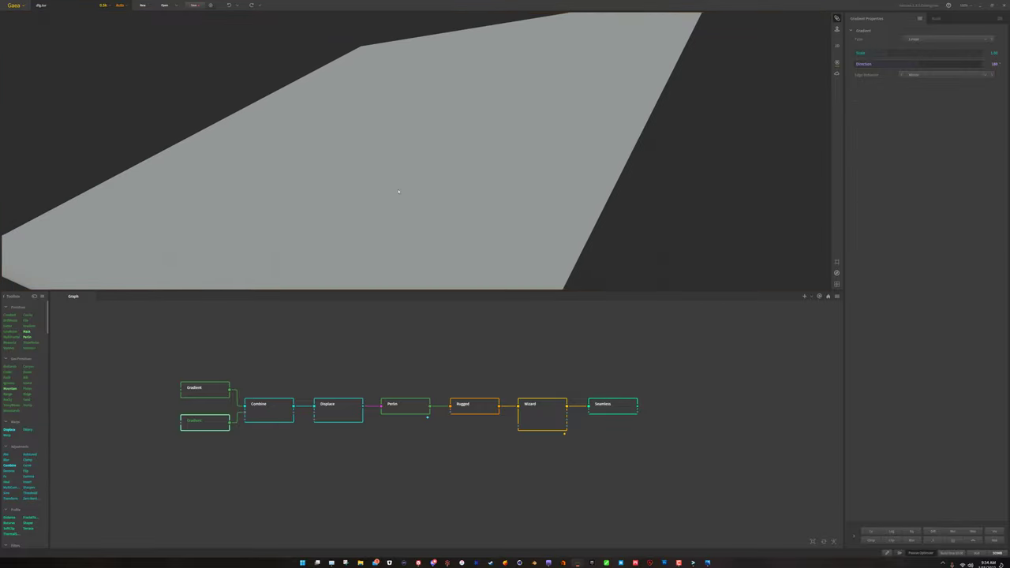
Preview the Combine node's output and examine how it merges the two gradients.
left_click(268, 415)
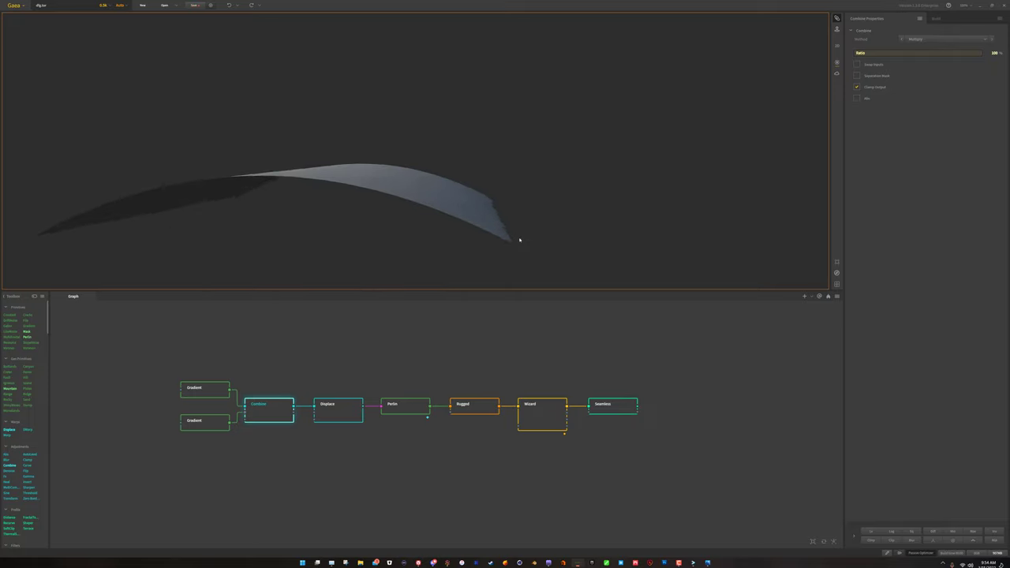
left_click_drag(181, 468, 297, 344)
left_click(298, 444)
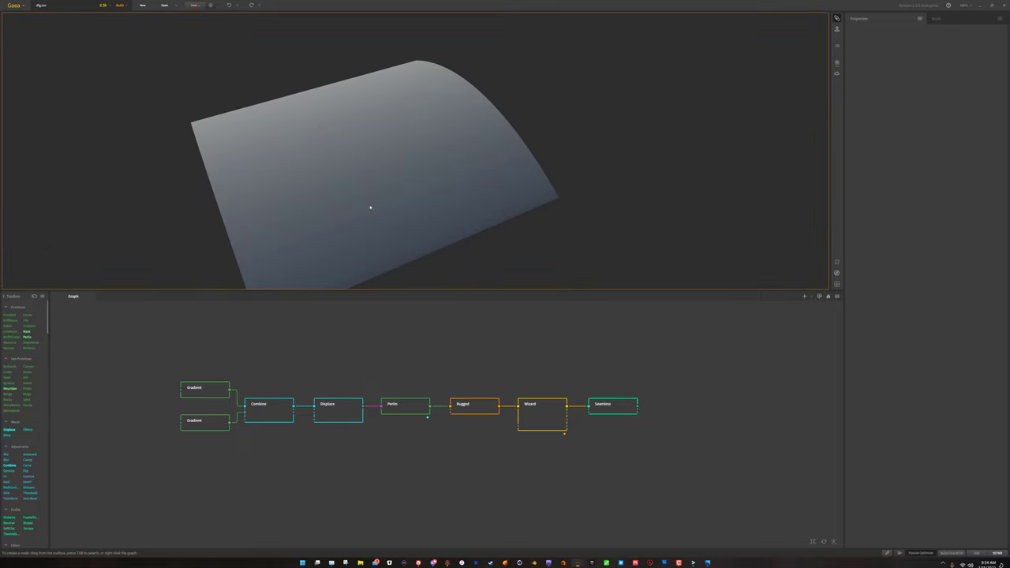
Preview the Displace node and examine the displaced surface from several angles.
left_click(336, 421)
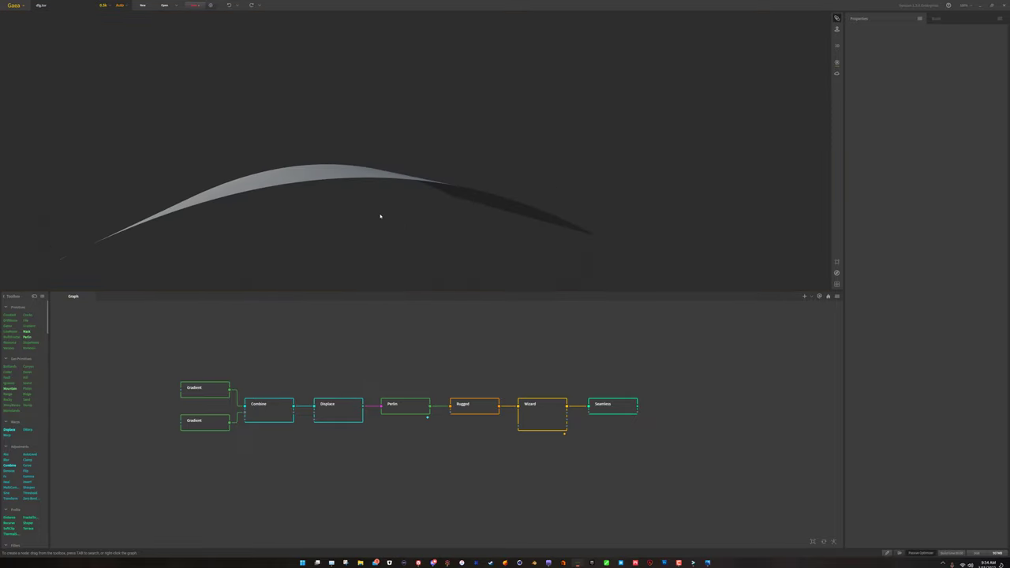
left_click_drag(328, 181, 383, 253)
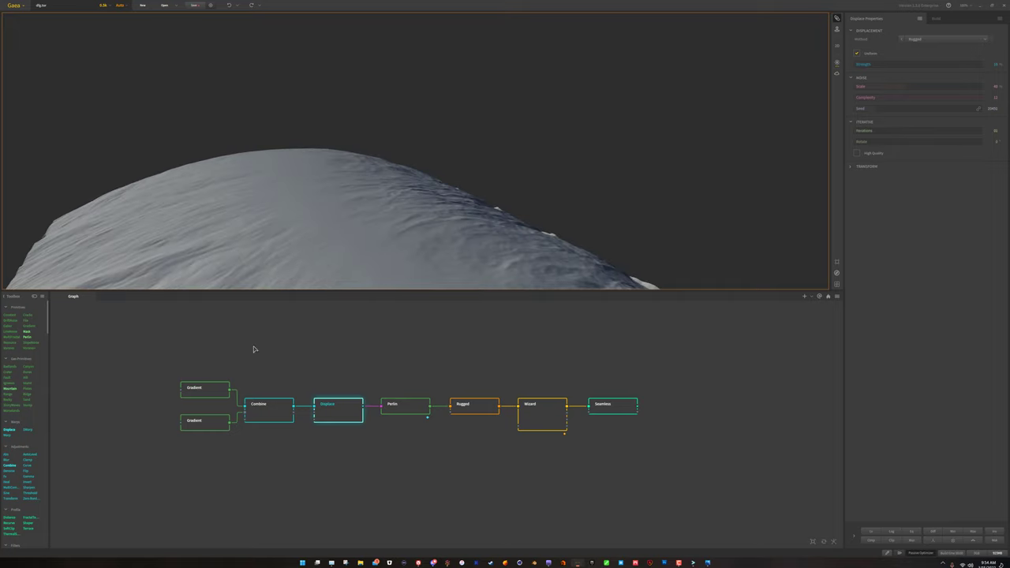
left_click_drag(260, 182, 302, 225)
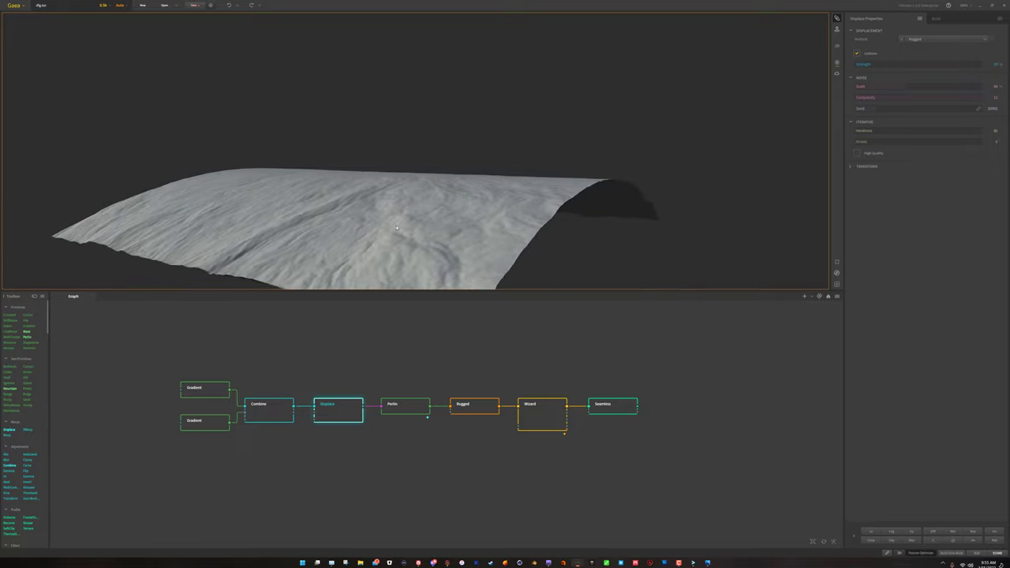
Preview the Perlin node and examine its terrain from the side and from above.
left_click(402, 409)
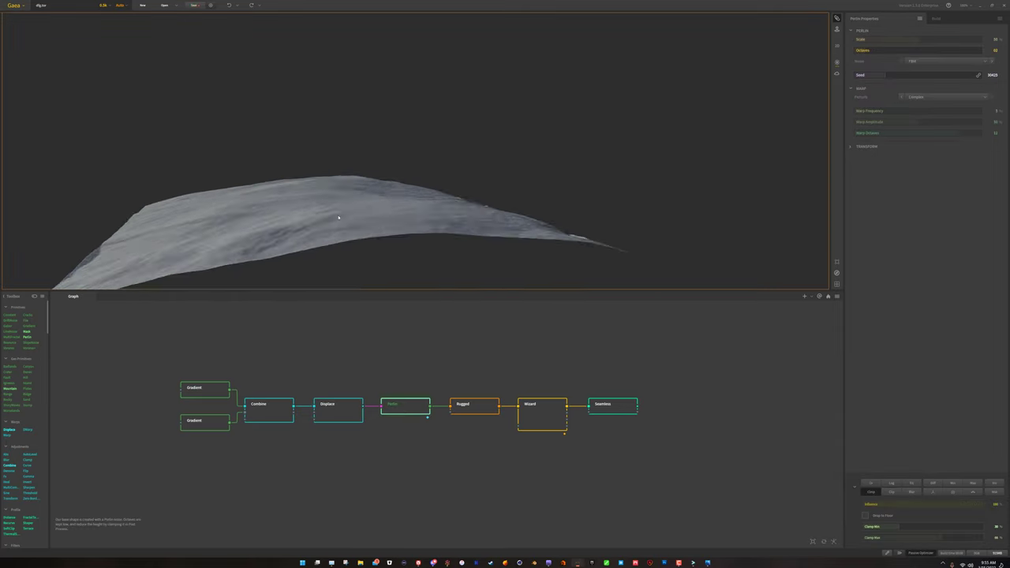
left_click_drag(329, 274, 410, 258)
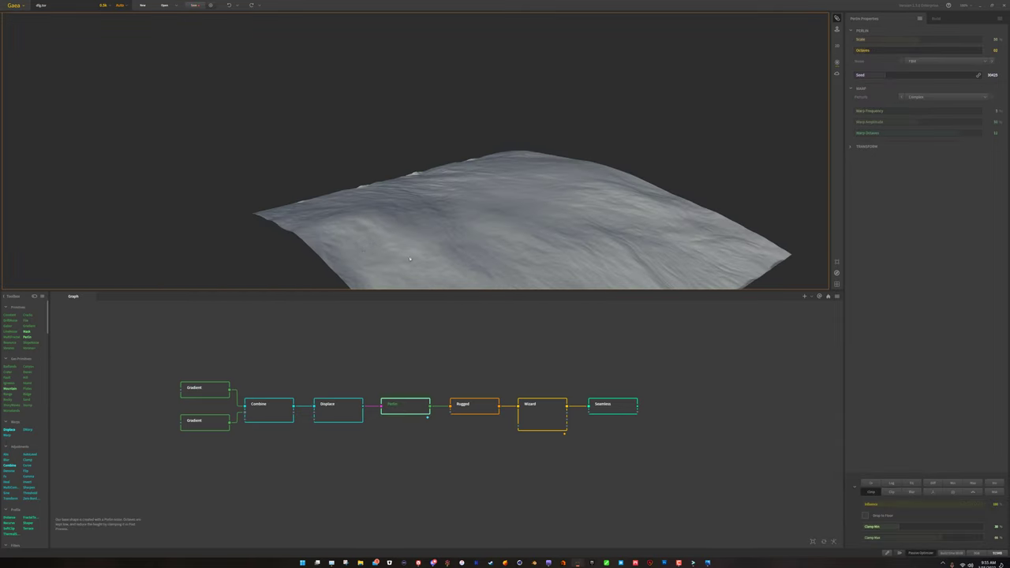
left_click_drag(478, 246, 323, 152)
left_click_drag(325, 285, 308, 181)
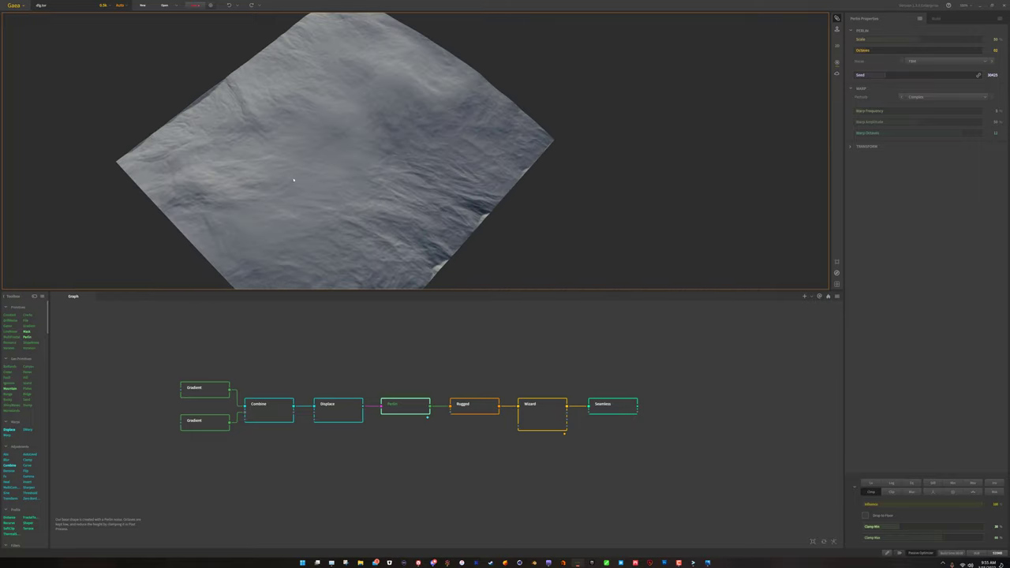
Compare the outputs of the Combine, Displace and Perlin nodes in sequence.
left_click(273, 411)
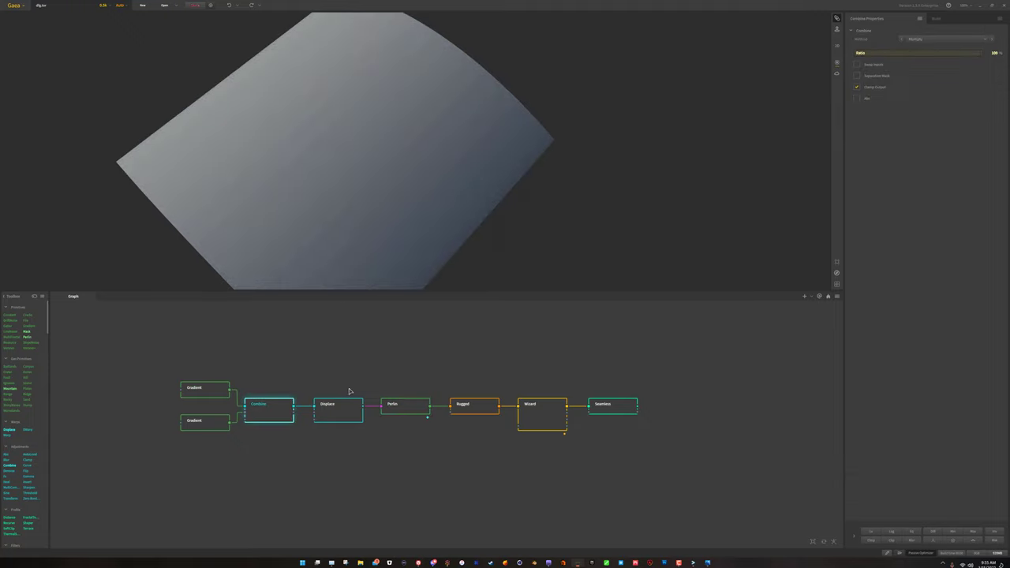
left_click(341, 412)
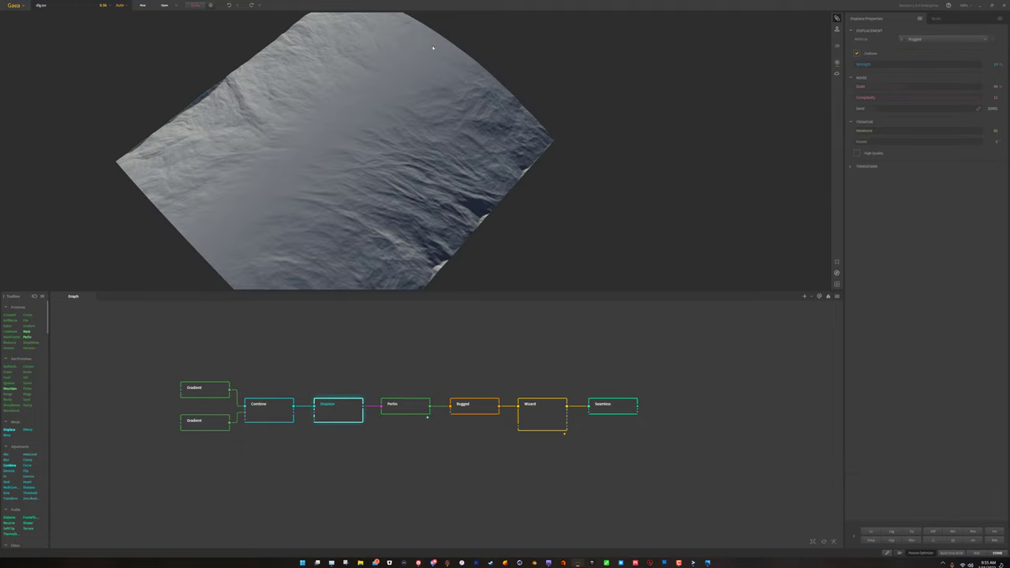
left_click_drag(334, 153, 335, 212)
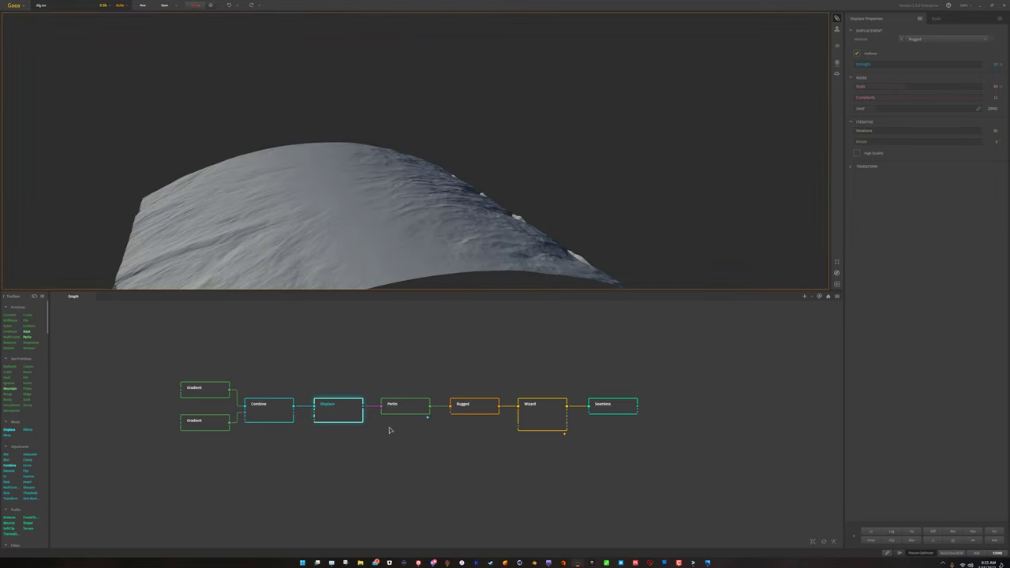
left_click(404, 407)
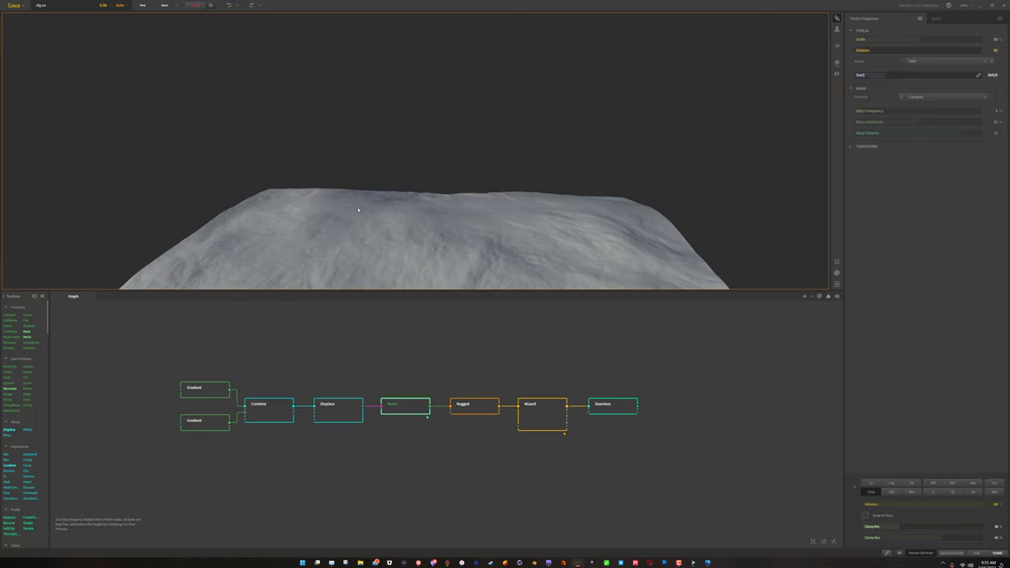
left_click_drag(363, 224, 397, 204)
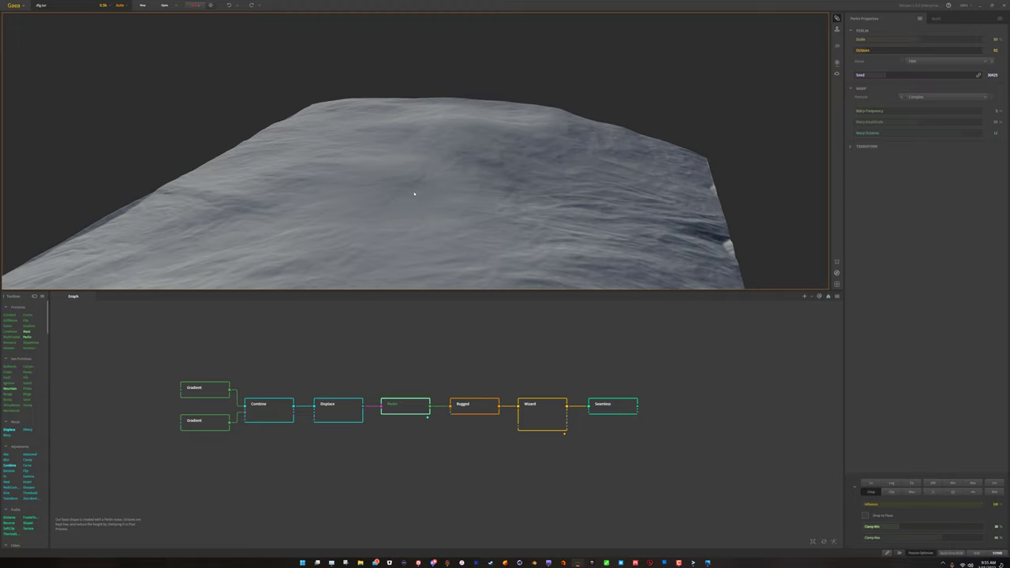
Examine the terrain at the Rugged and Wizard nodes, and select the Gradient, Combine and Displace nodes.
left_click(459, 407)
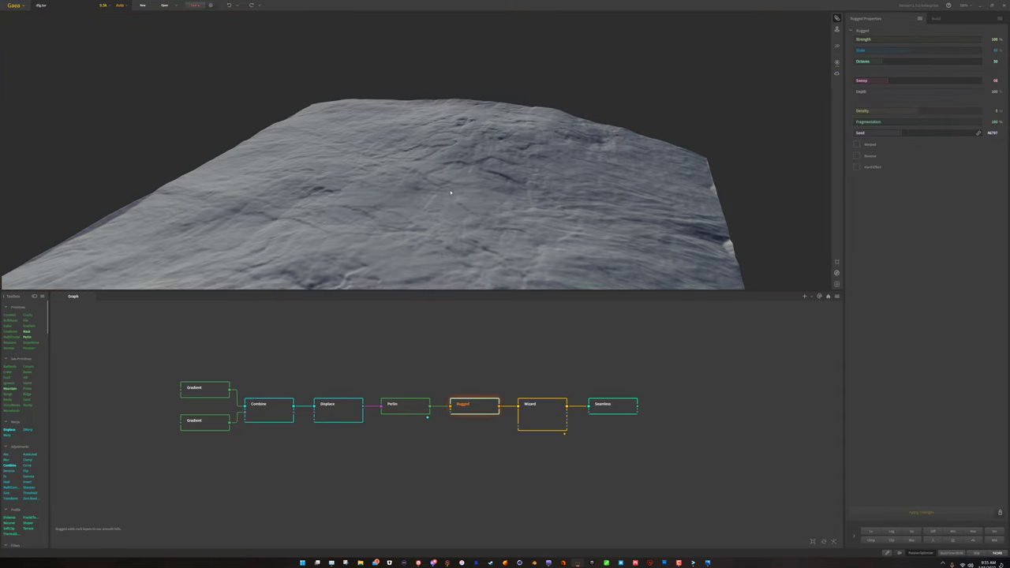
left_click_drag(450, 192, 410, 202)
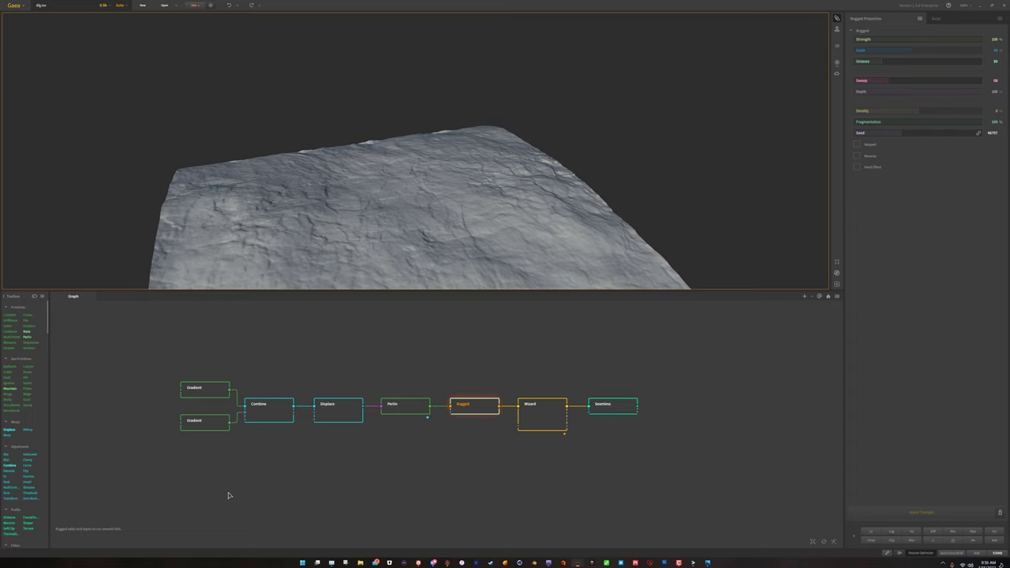
left_click(527, 420)
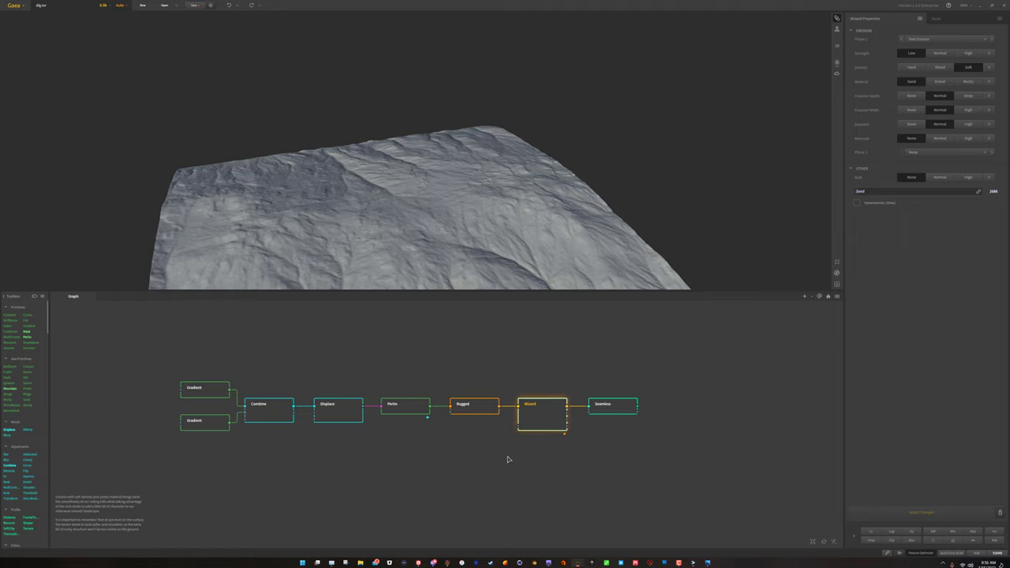
left_click_drag(143, 458, 366, 359)
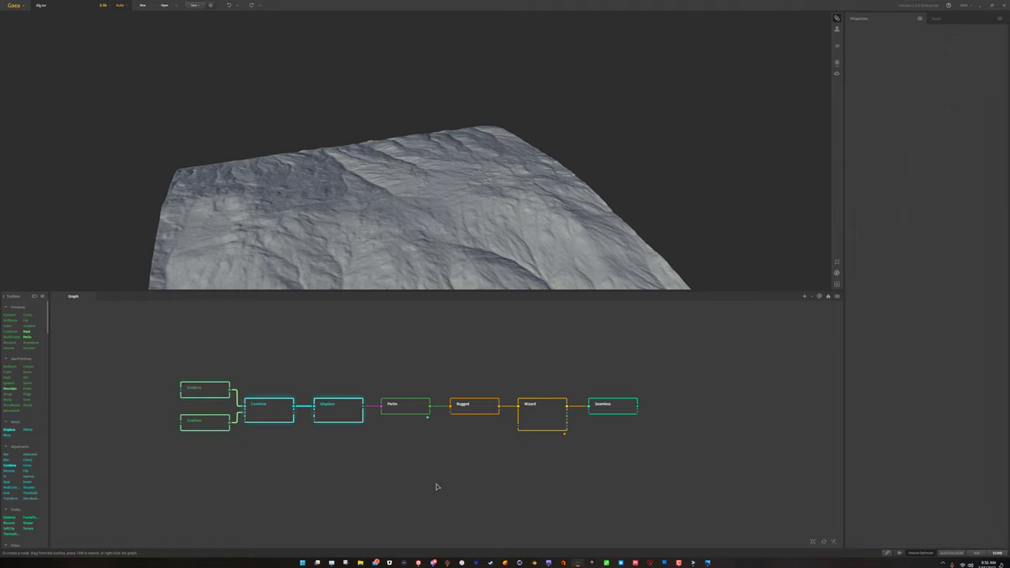
Preview the Wizard node and examine its eroded terrain from low, raised and rotated viewpoints.
left_click(436, 486)
left_click(527, 411)
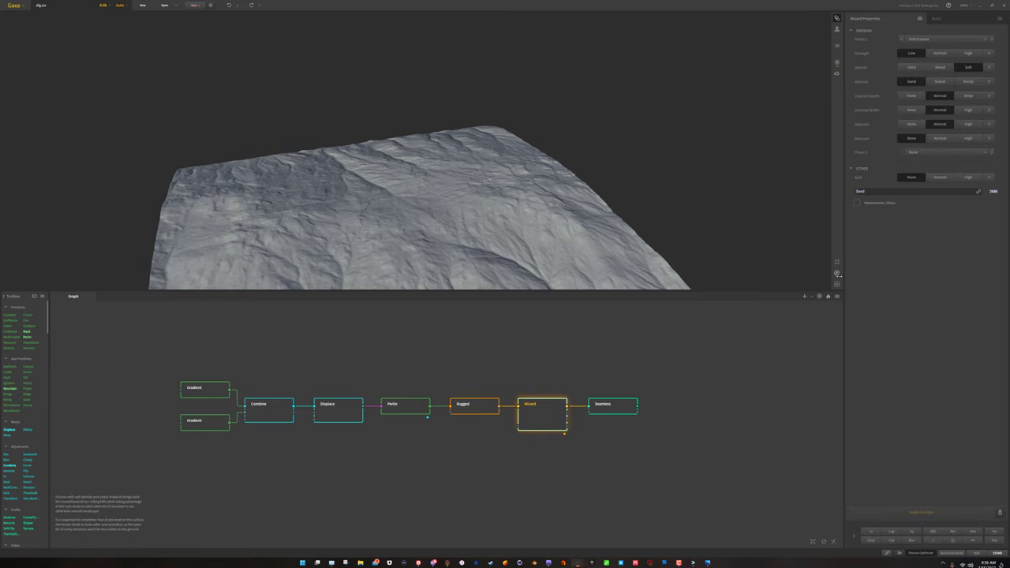
left_click_drag(394, 221, 416, 229)
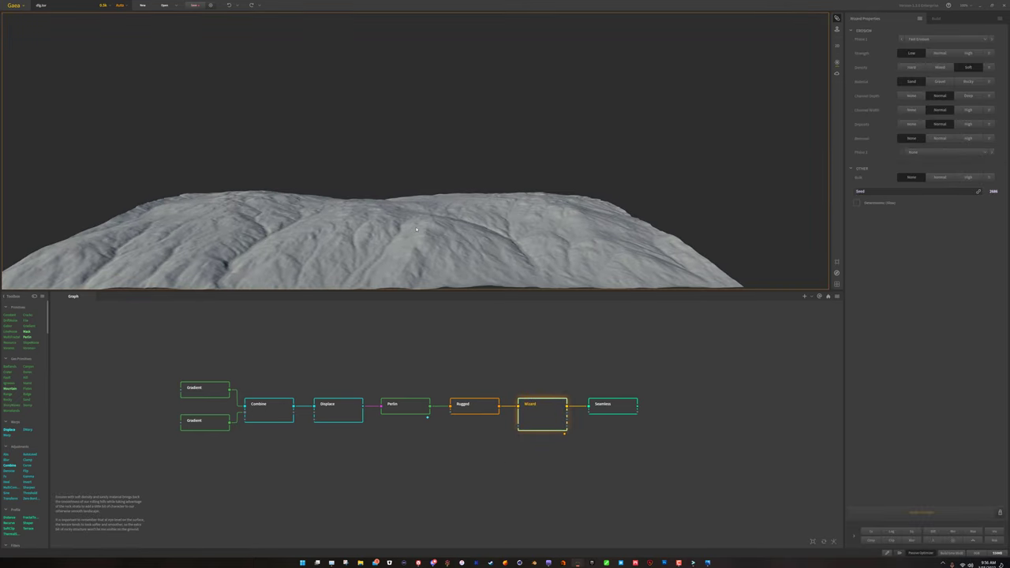
scroll(417, 229, "down", 3)
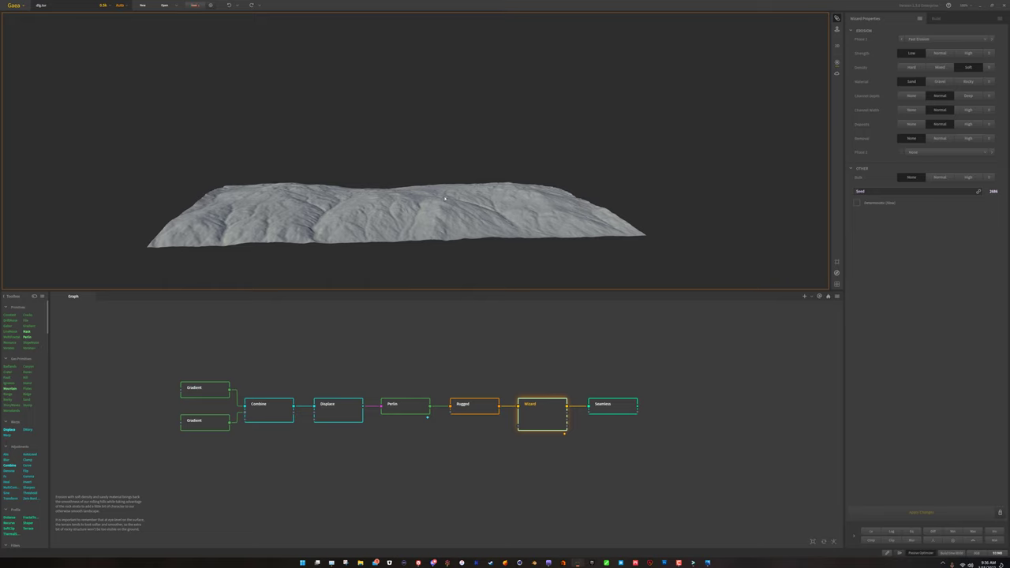
left_click_drag(417, 216, 368, 231)
left_click_drag(377, 280, 352, 267)
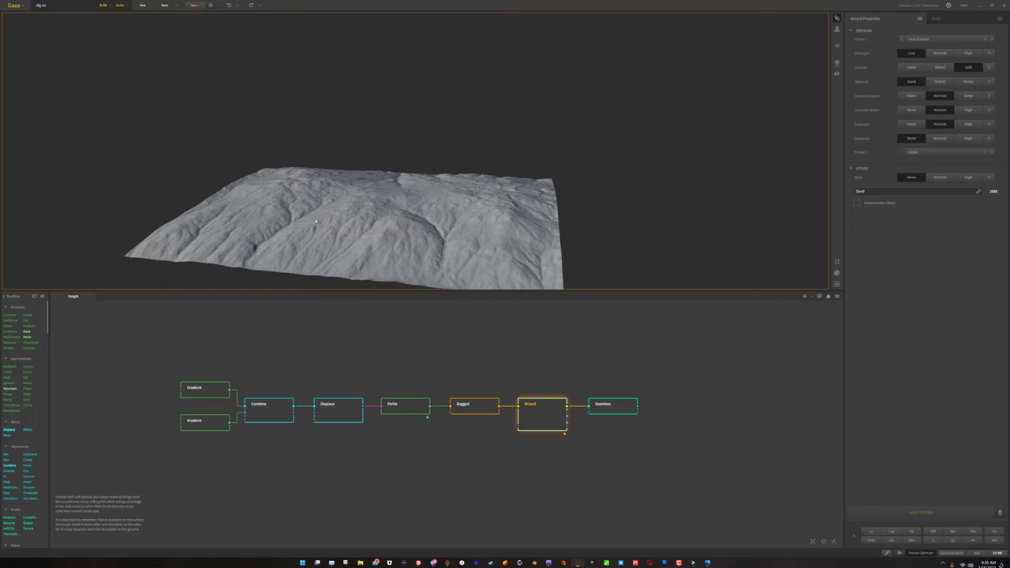
left_click_drag(315, 222, 334, 211)
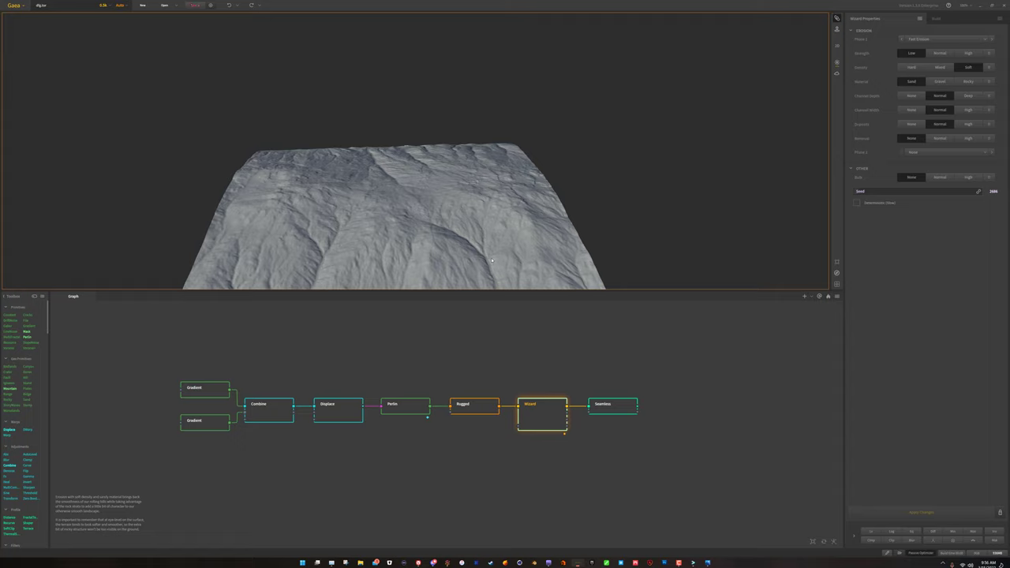
left_click_drag(451, 197, 439, 226)
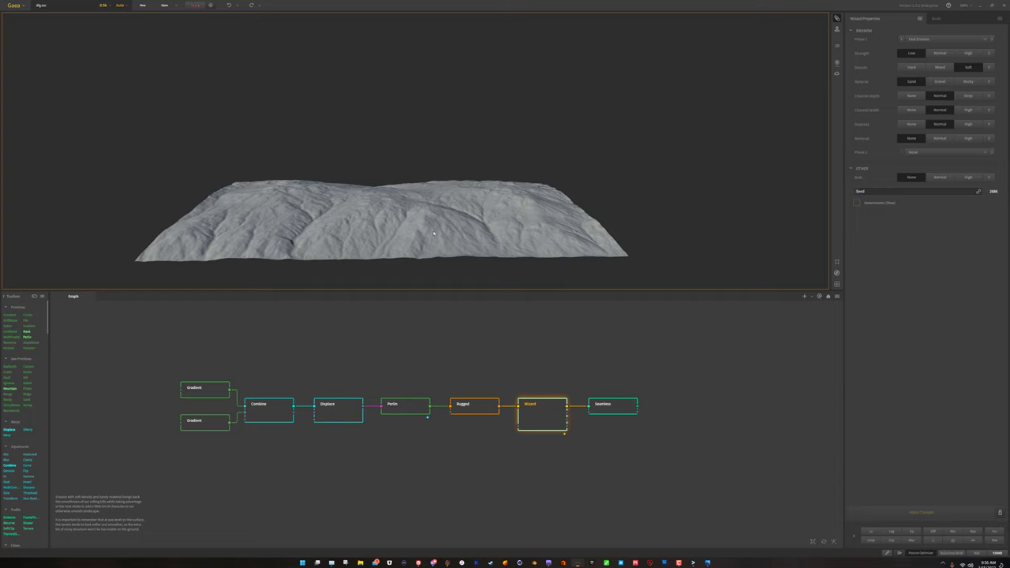
left_click_drag(433, 234, 475, 306)
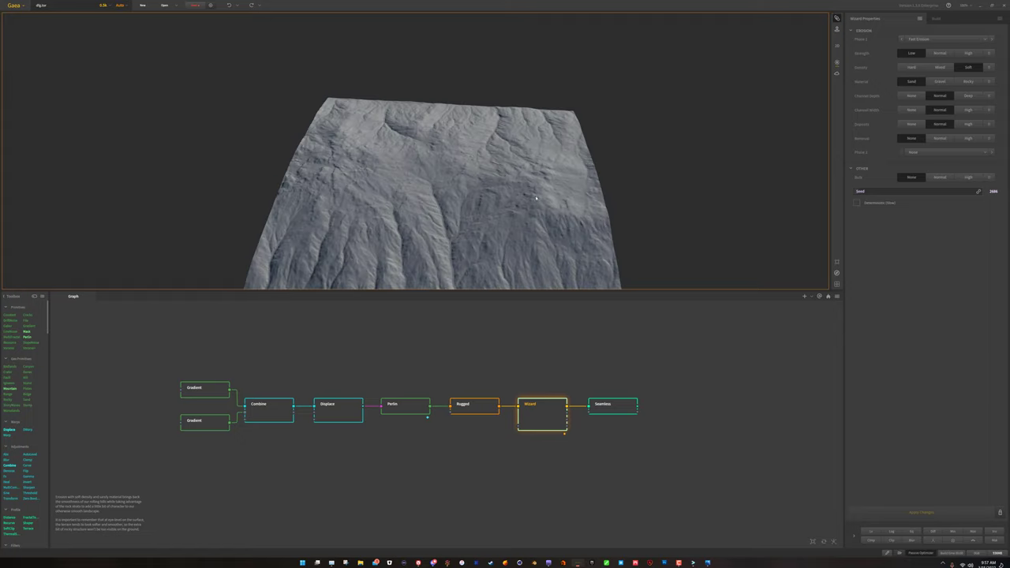
left_click_drag(536, 198, 420, 227)
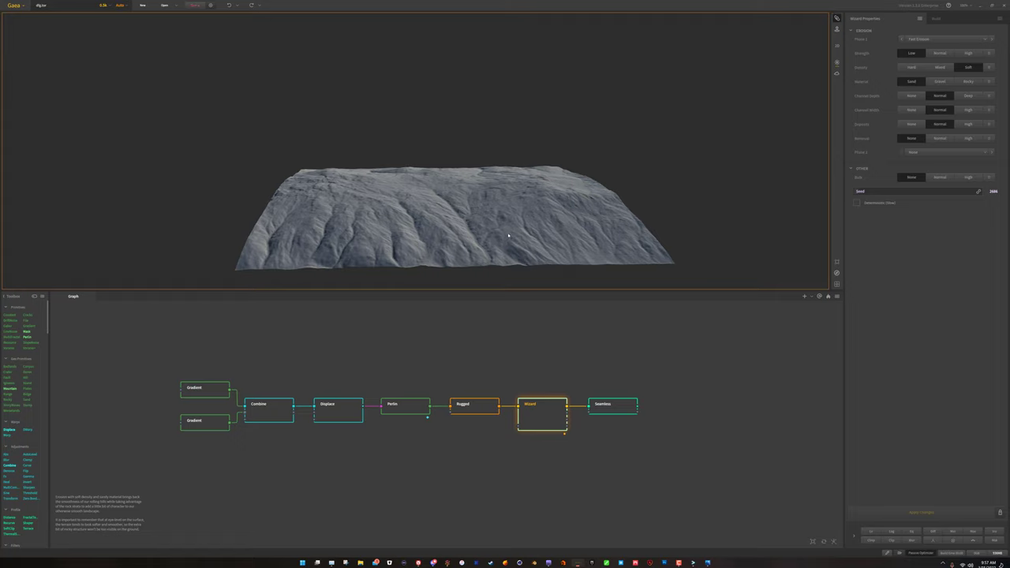
left_click(511, 484)
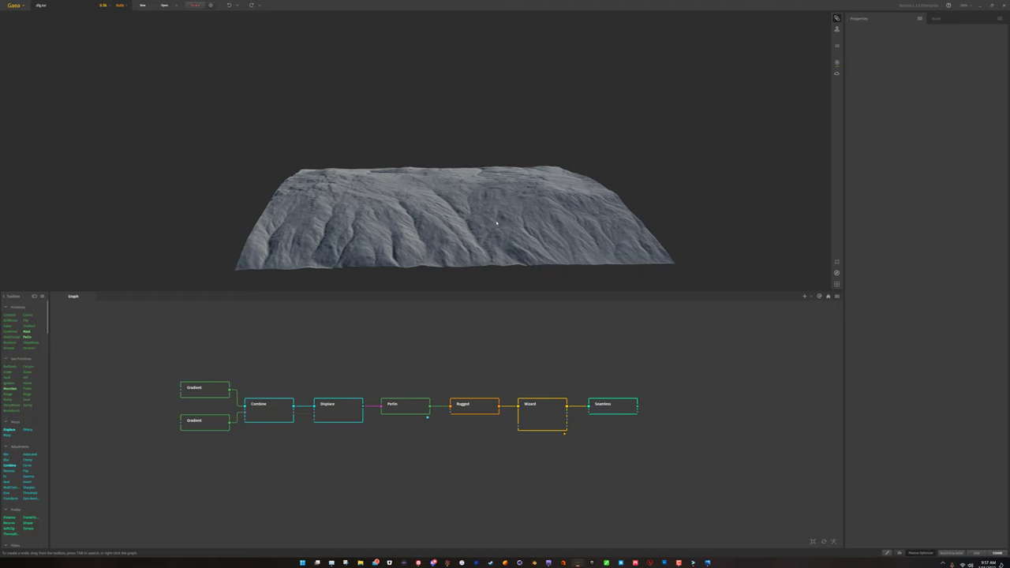
left_click_drag(323, 266, 521, 206)
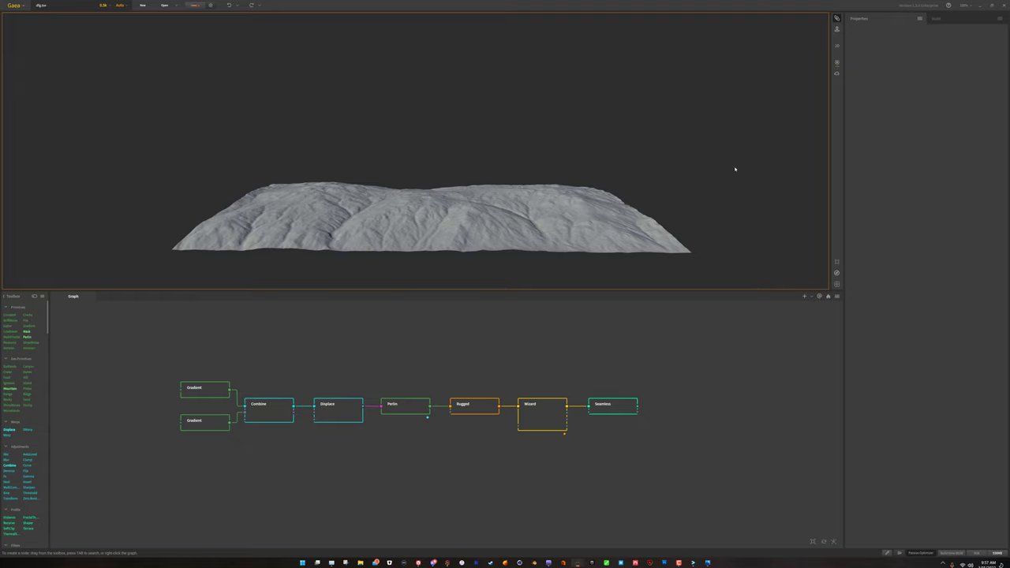
left_click_drag(539, 176, 535, 294)
Preview the Seamless node and examine the terrain's edges from the side and from above.
left_click(612, 408)
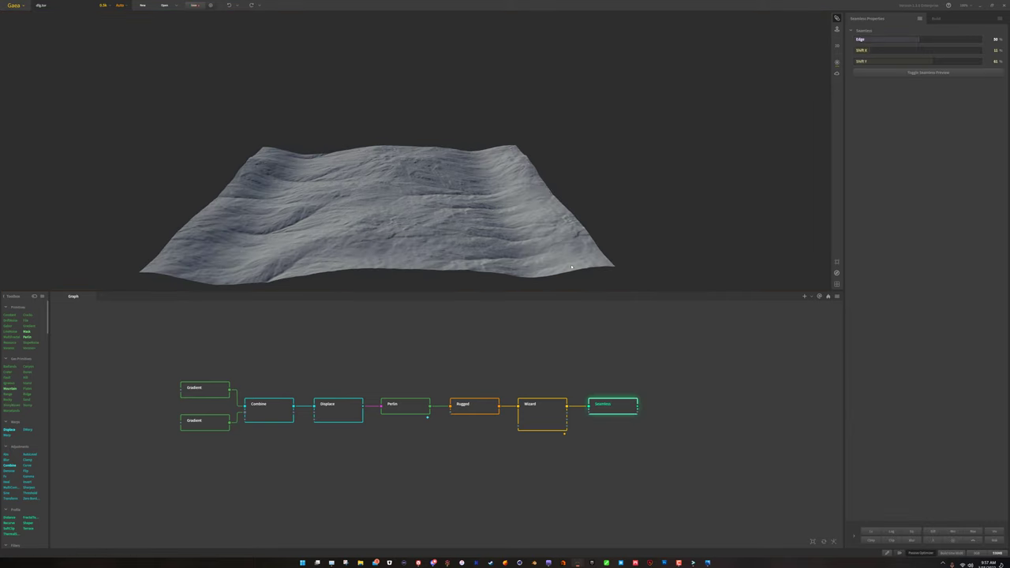
left_click_drag(477, 172, 484, 181)
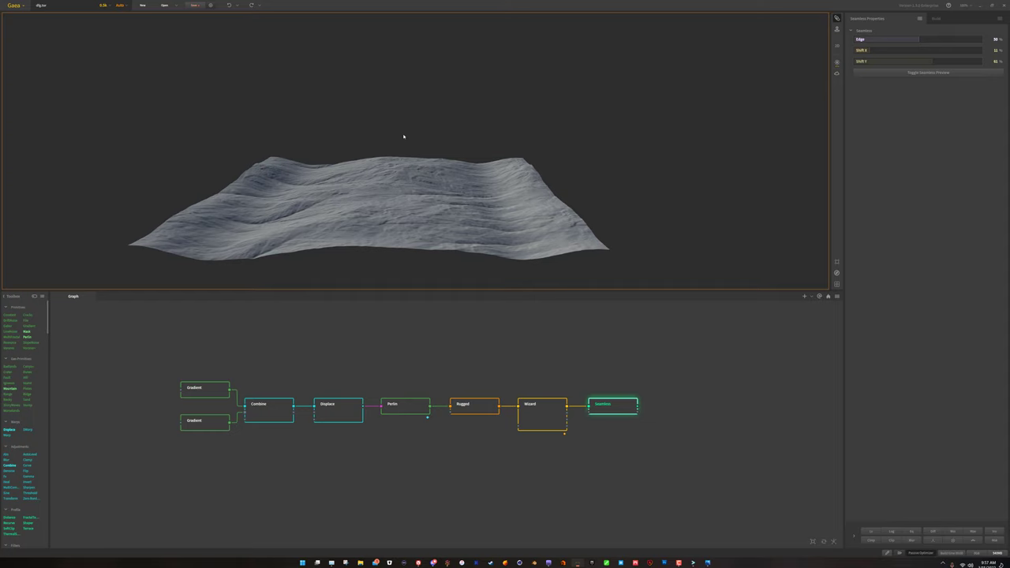
left_click_drag(398, 179, 307, 286)
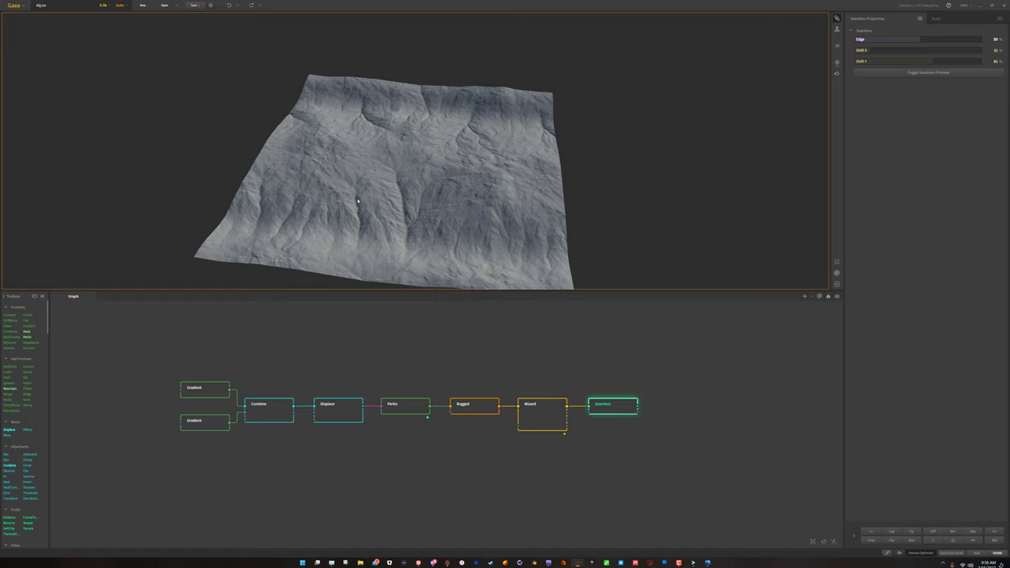
left_click_drag(358, 201, 588, 284)
Compare the Wizard node's terrain from several angles with the output of the Seamless node.
left_click(539, 410)
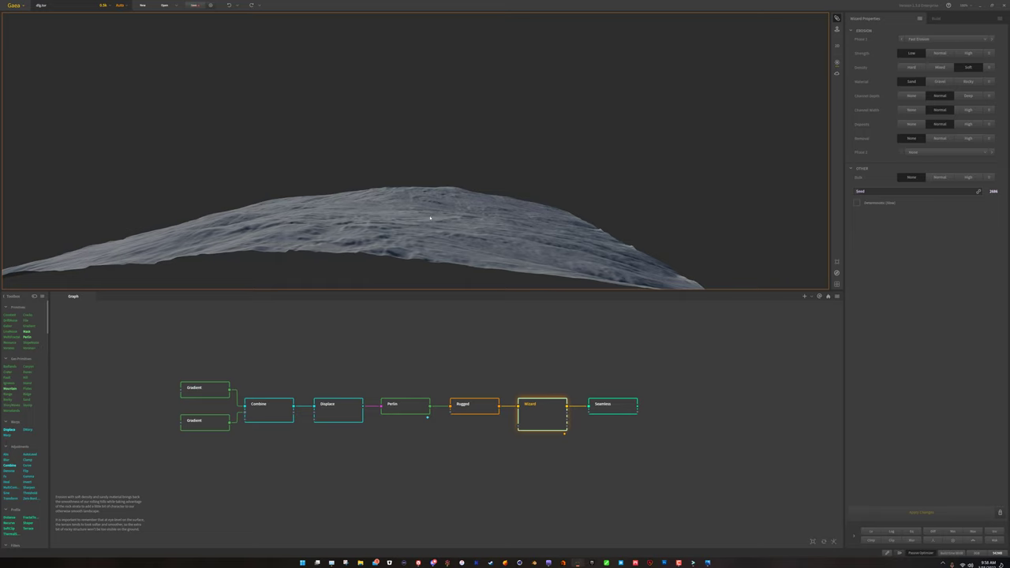
left_click_drag(518, 222, 297, 227)
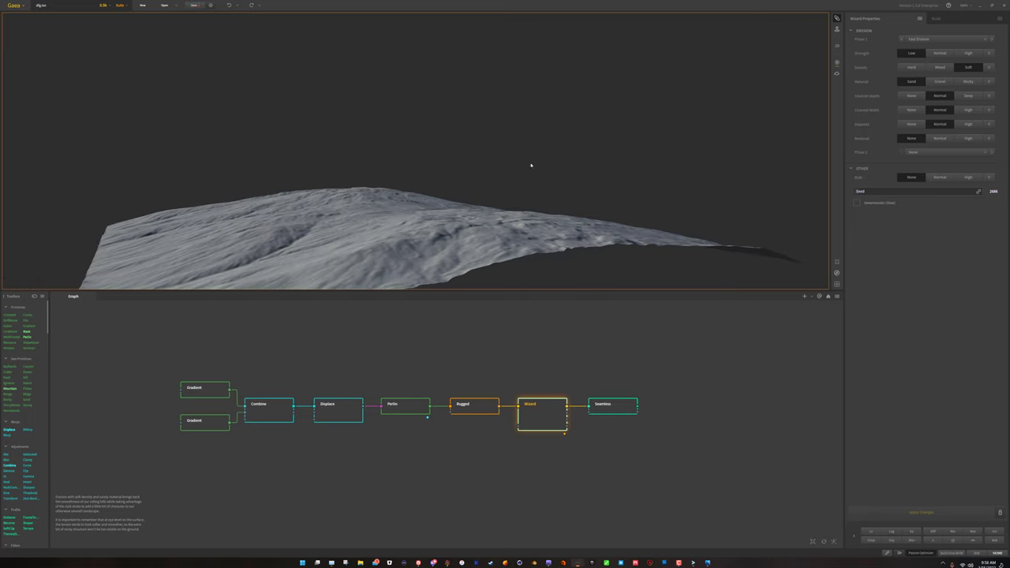
left_click_drag(448, 217, 399, 245)
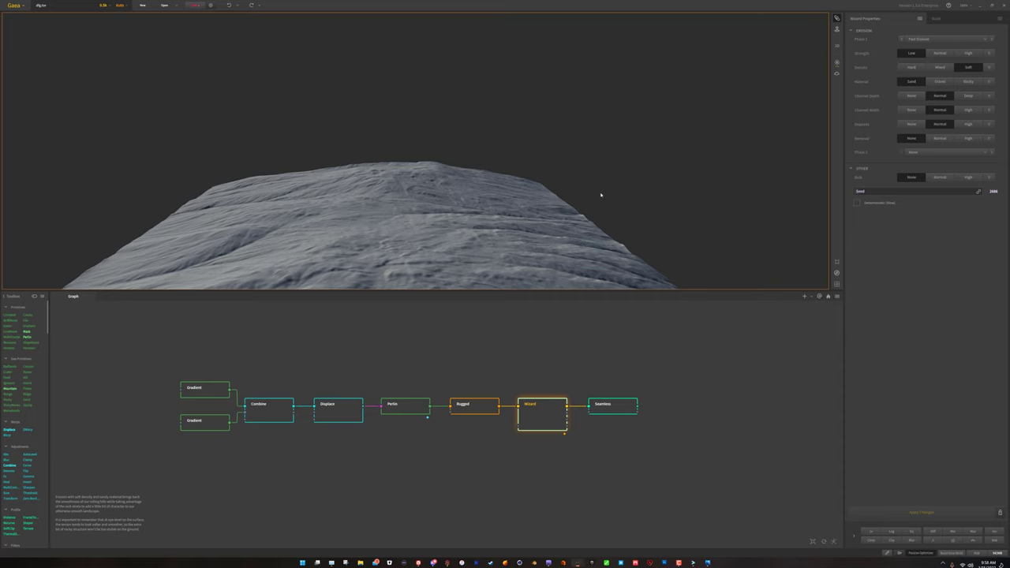
left_click_drag(601, 194, 430, 187)
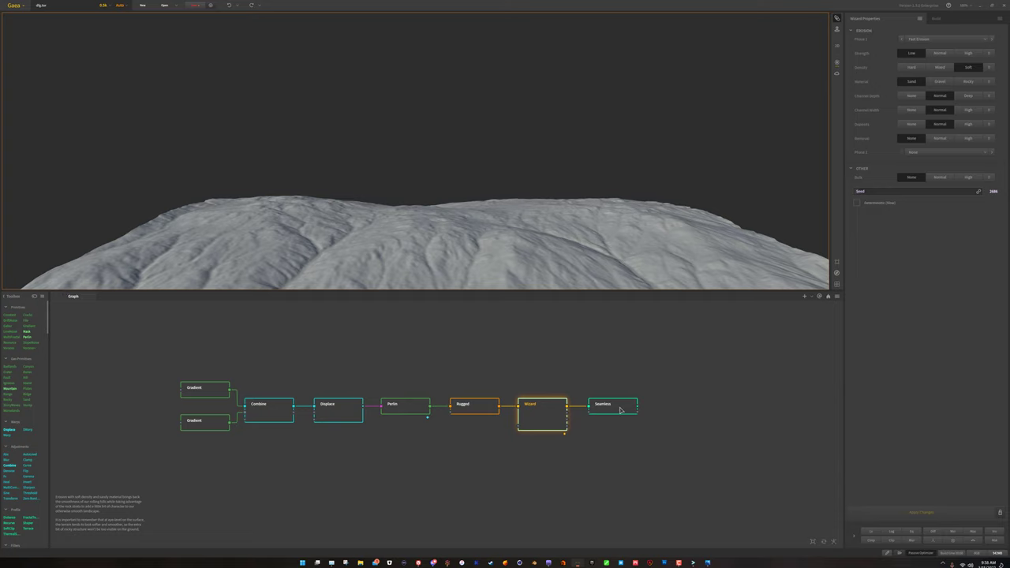
left_click(620, 410)
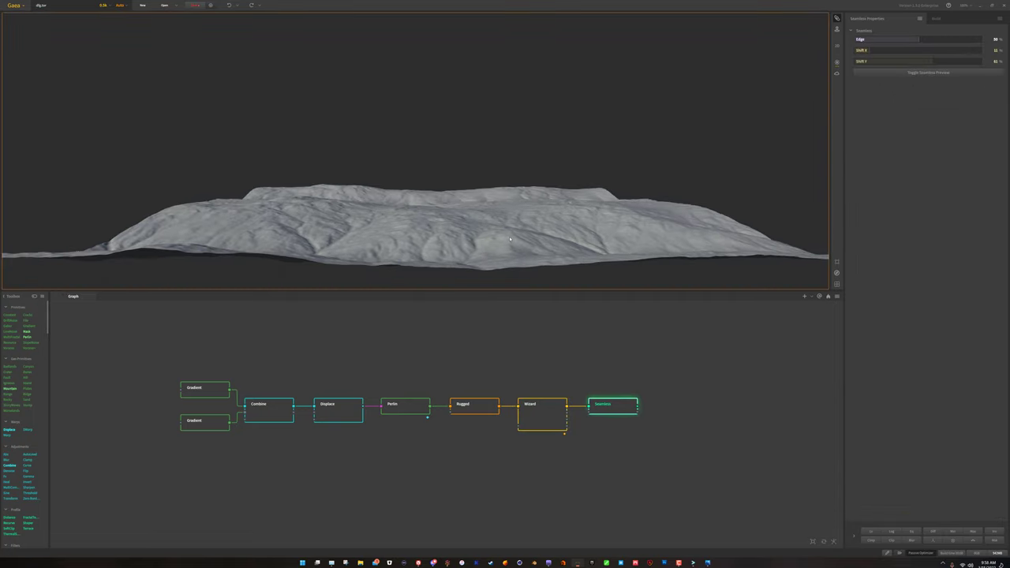
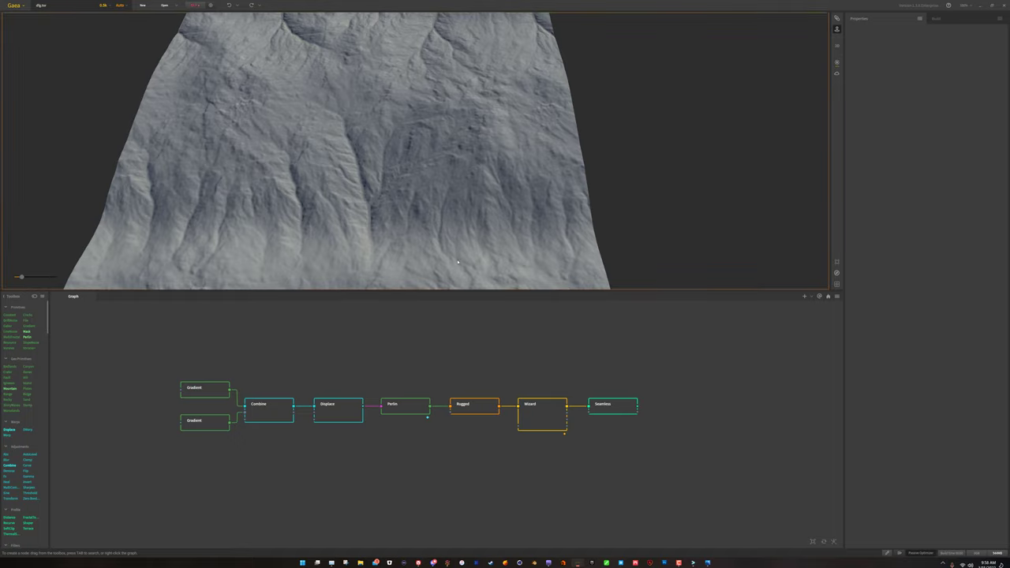
Examine the terrain from a ground-level camera, and return to the orbit view with the Seamless node selected.
mouse_move(512, 217)
left_mouse_down()
mouse_move(471, 273)
mouse_move(513, 234)
left_mouse_up()
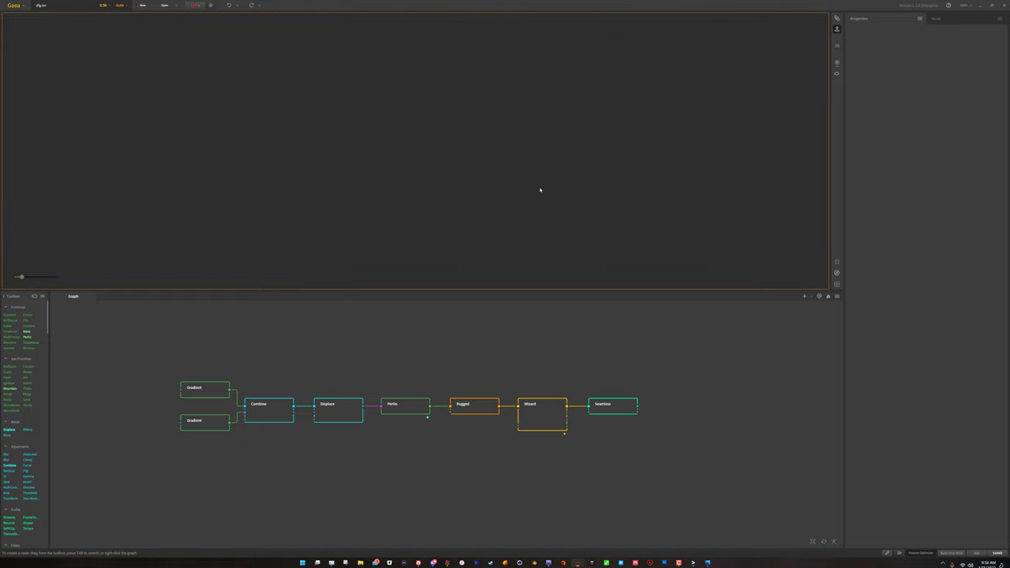
left_click_drag(509, 288, 450, 88)
left_click_drag(451, 89, 512, 79)
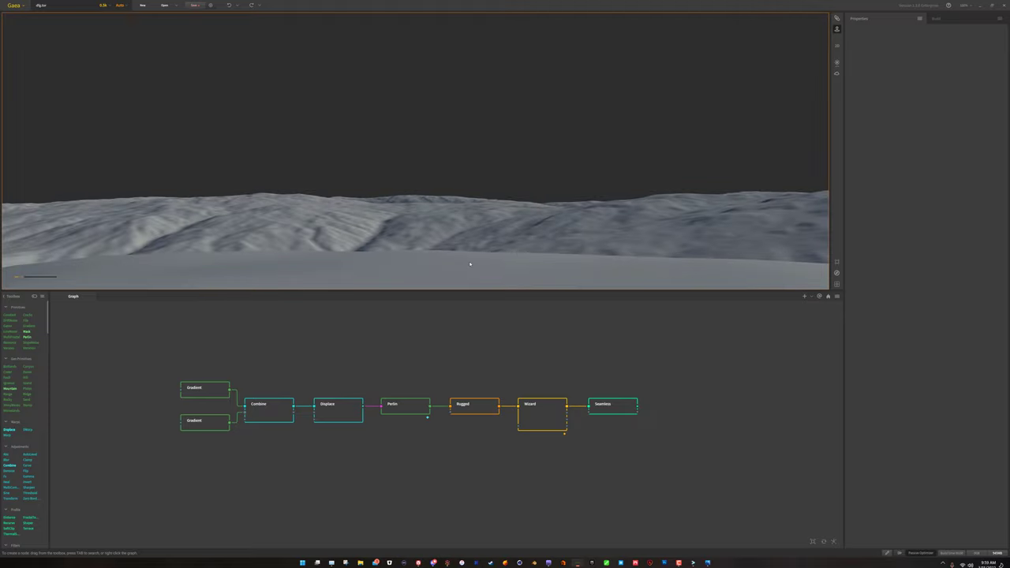
left_click(612, 407)
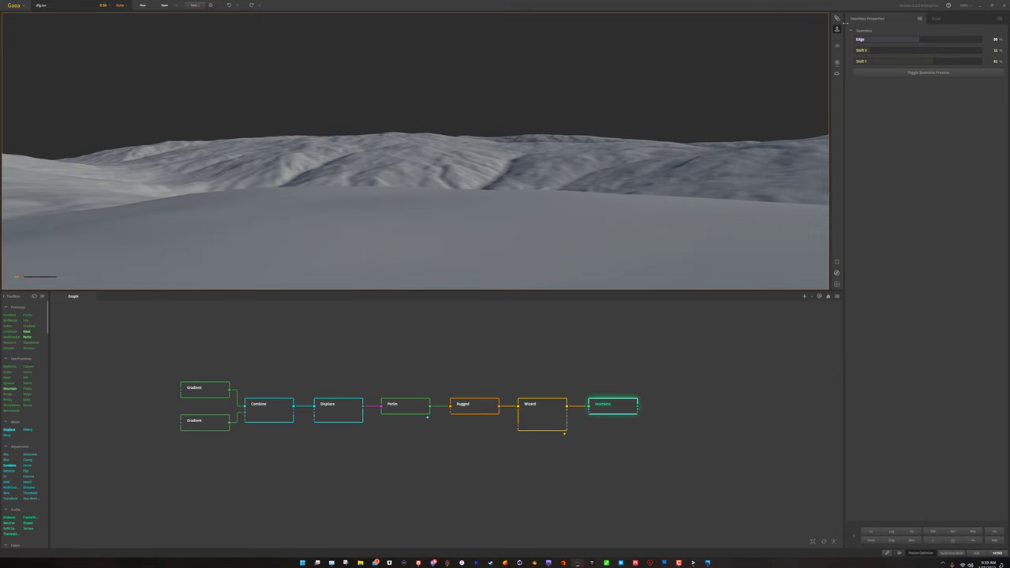
scroll(658, 167, "down", 5)
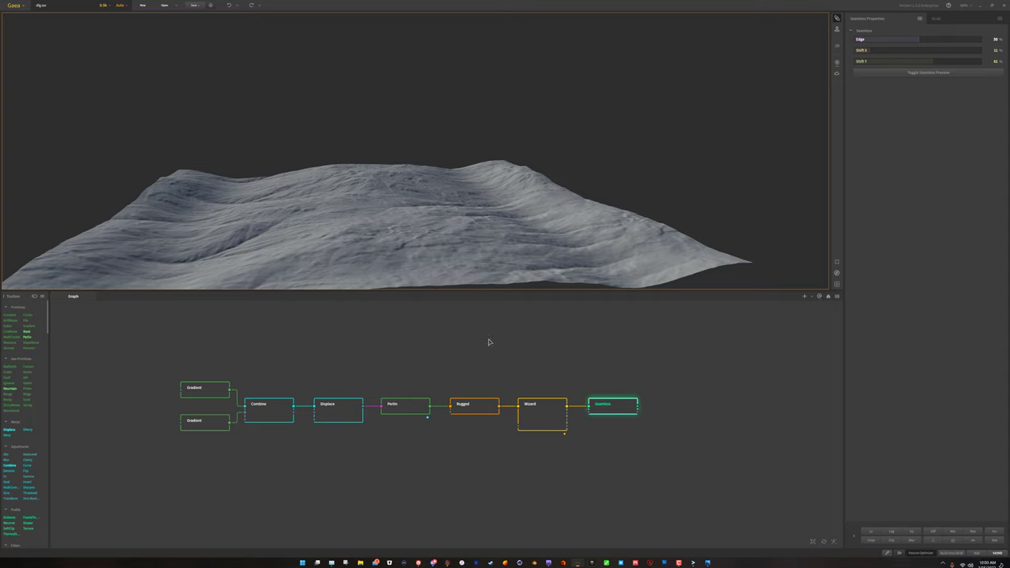
Compare the Plains.png reference image in Photos with the Rolling Hills terrain in the other Gaea window.
left_click(708, 563)
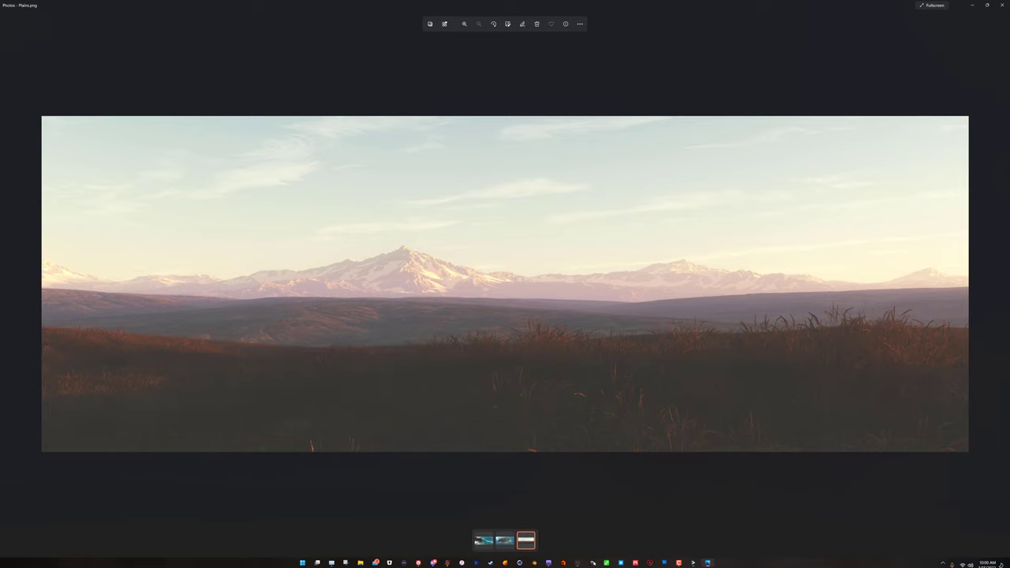
mouse_move(576, 562)
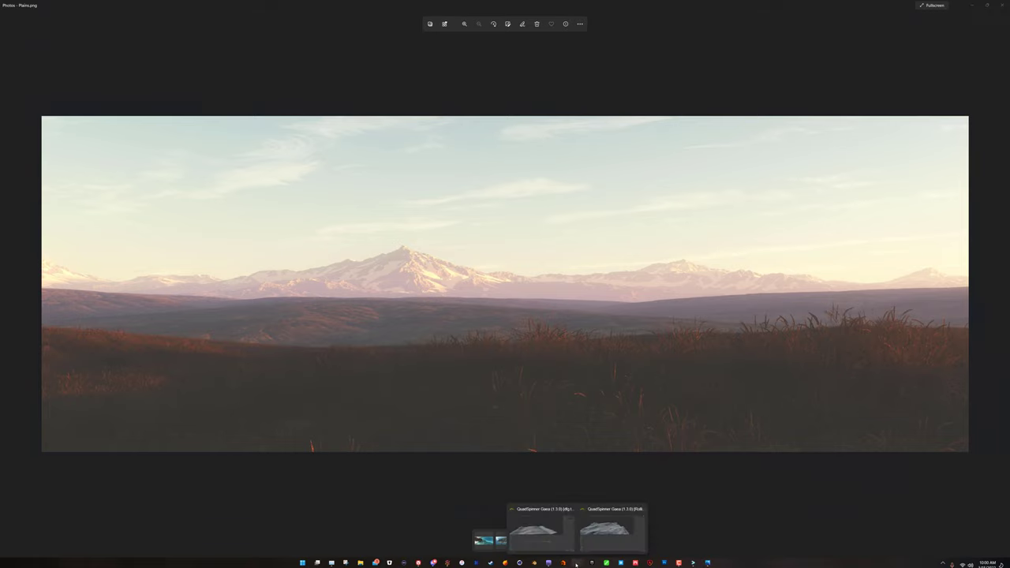
left_click(618, 527)
left_click_drag(410, 198, 300, 201)
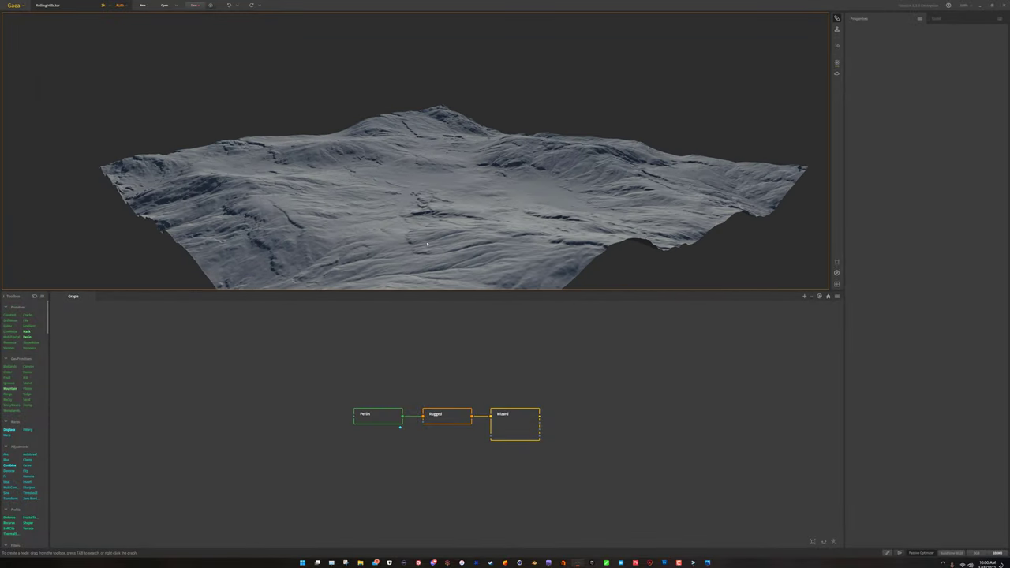
Close the Rolling Hills window without saving its changes and look at the Plains.png reference again.
mouse_move(575, 561)
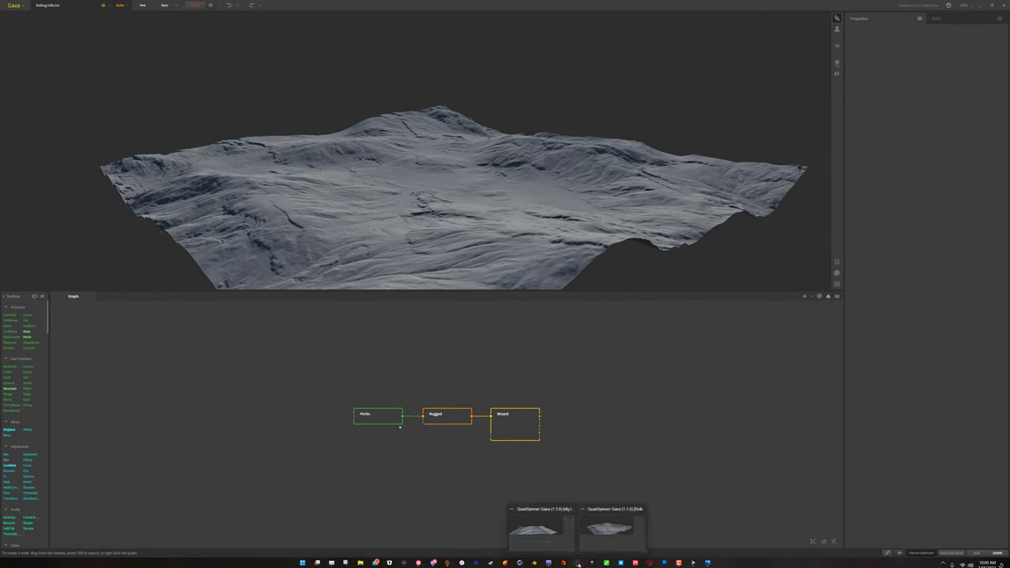
left_click(607, 527)
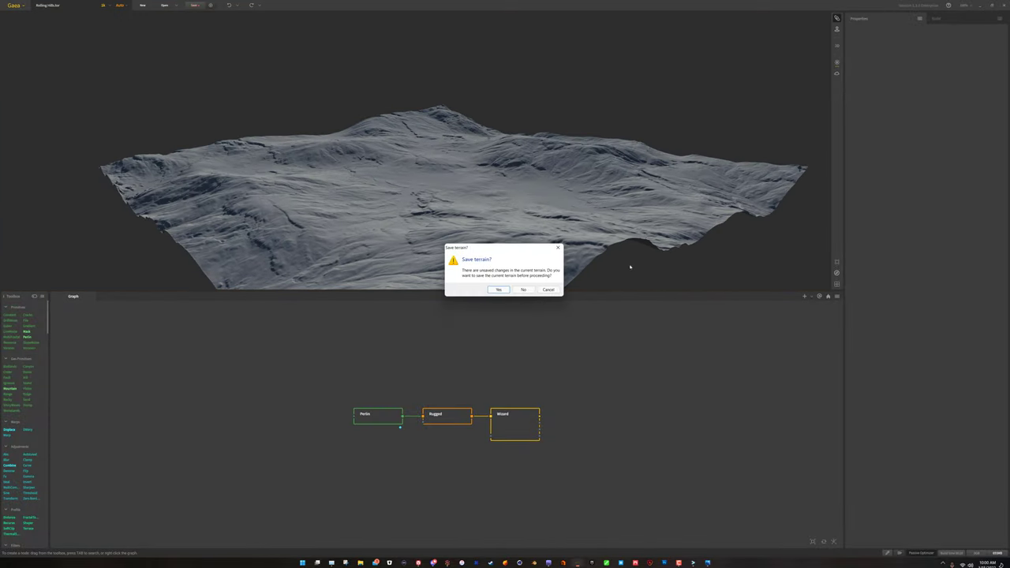
left_click(527, 288)
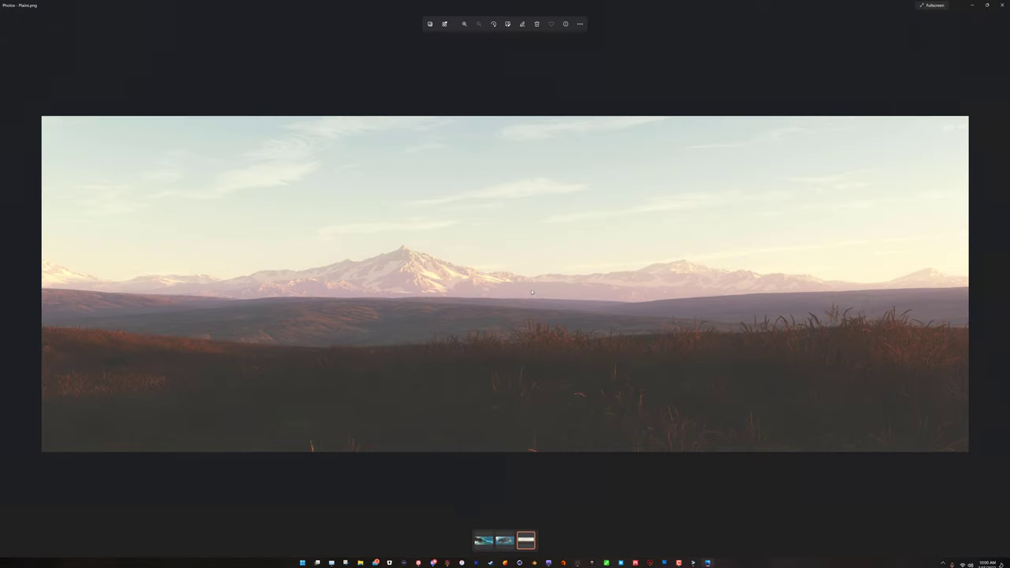
left_click(576, 563)
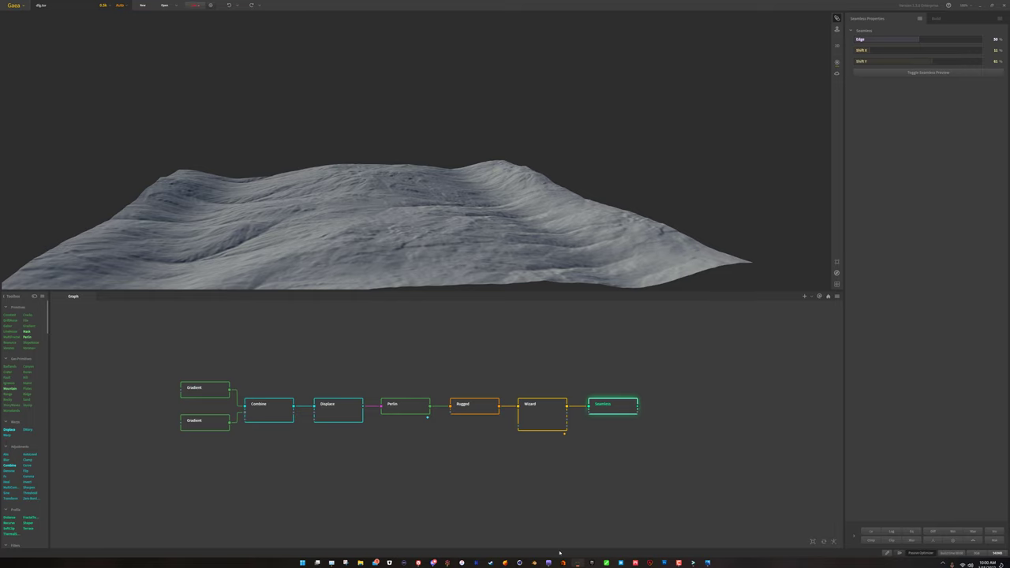
left_click(707, 562)
Start a new terrain from the Flowing Mountains Landscape template without saving the current one, and view it from another angle.
left_click(19, 6)
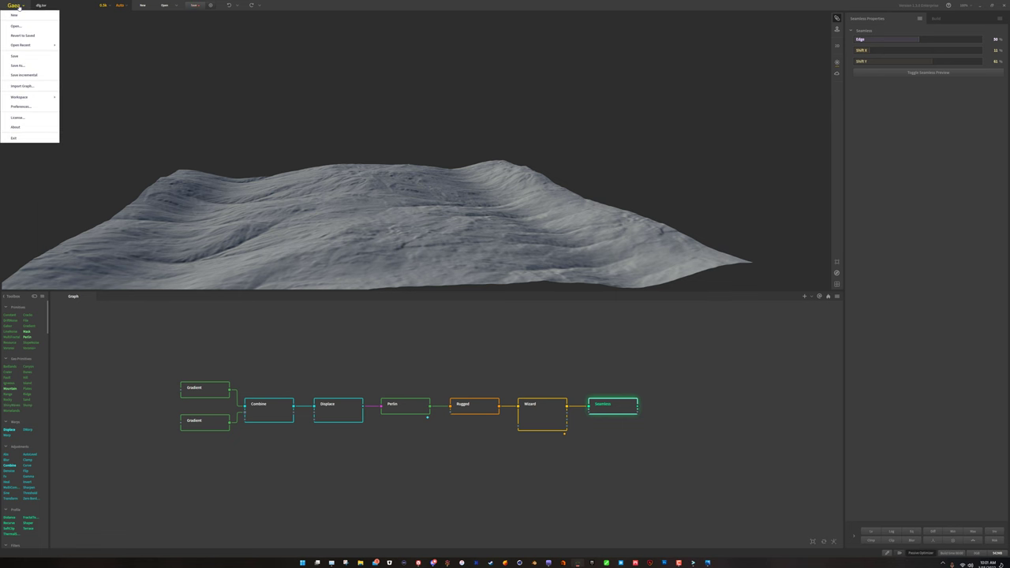
left_click(14, 15)
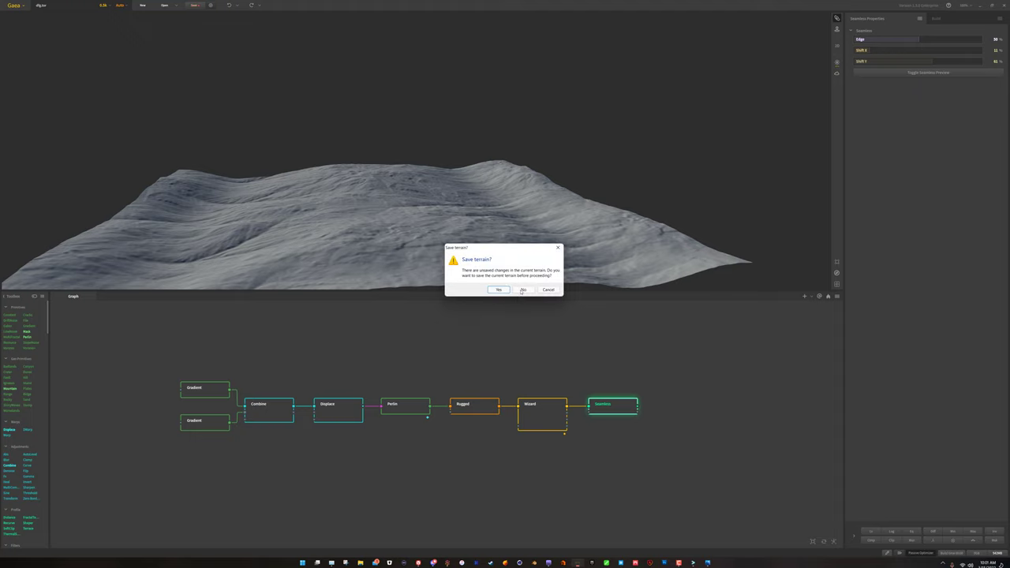
left_click(522, 290)
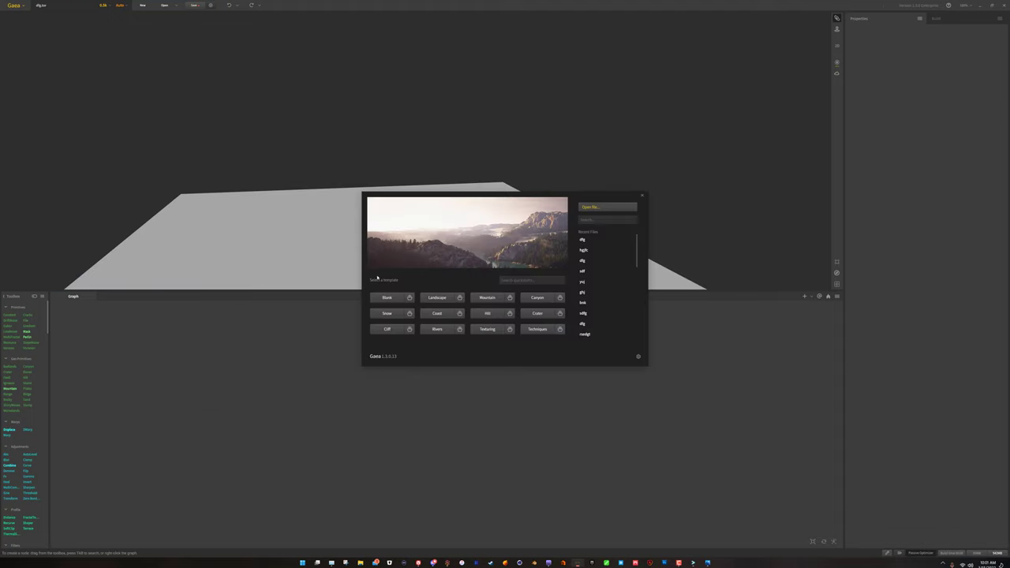
left_click(459, 298)
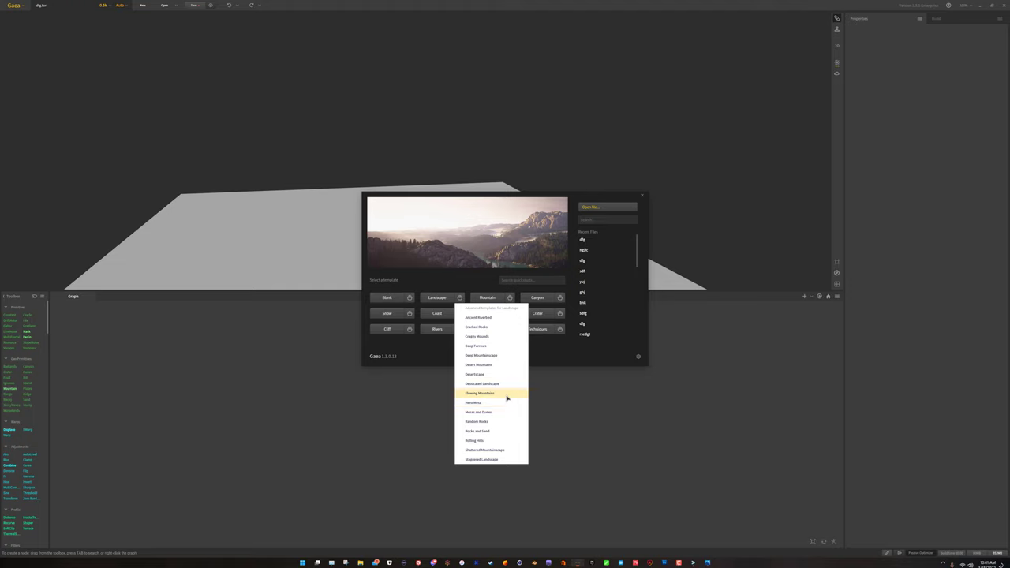
mouse_move(507, 398)
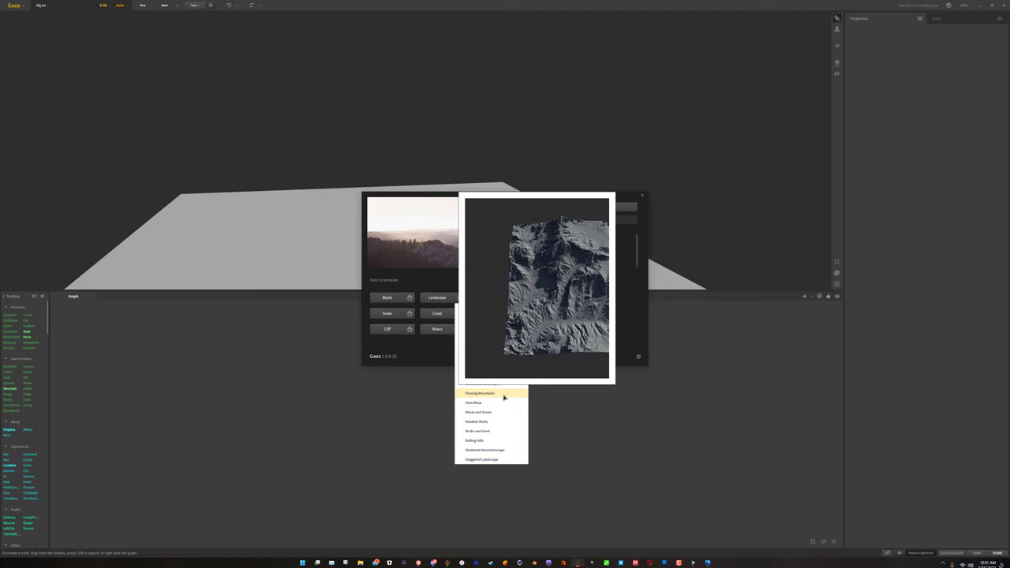
left_click(507, 398)
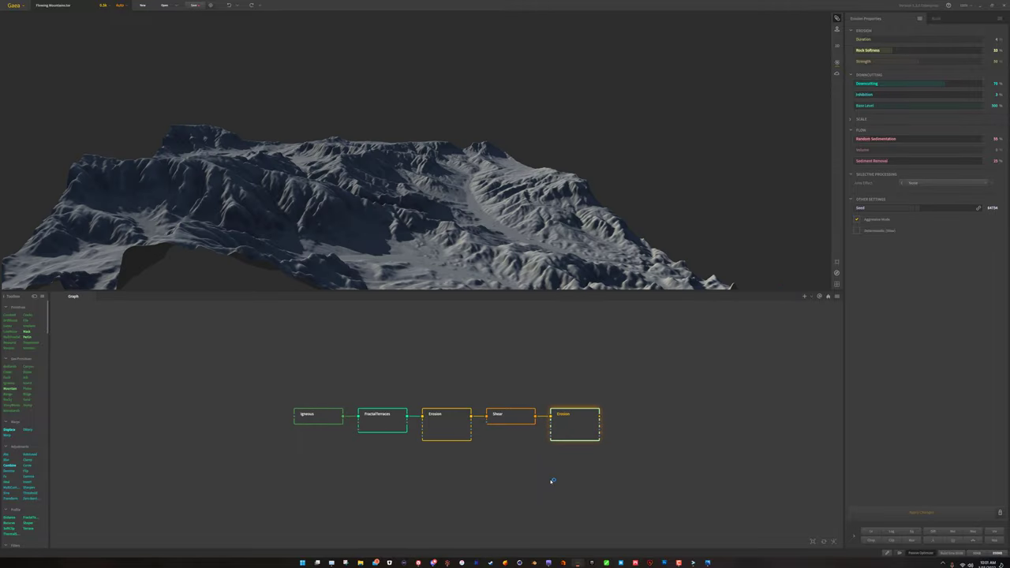
left_click_drag(379, 205, 433, 213)
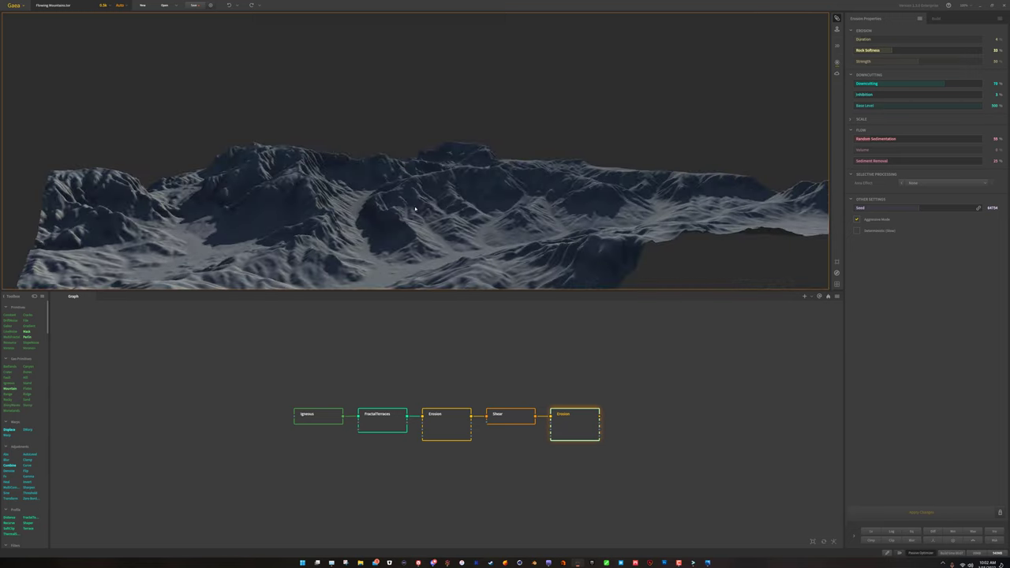
Add a Gradient node of type Radial and connect its output to the Igneous node's input.
right_click(413, 523)
type("adient")
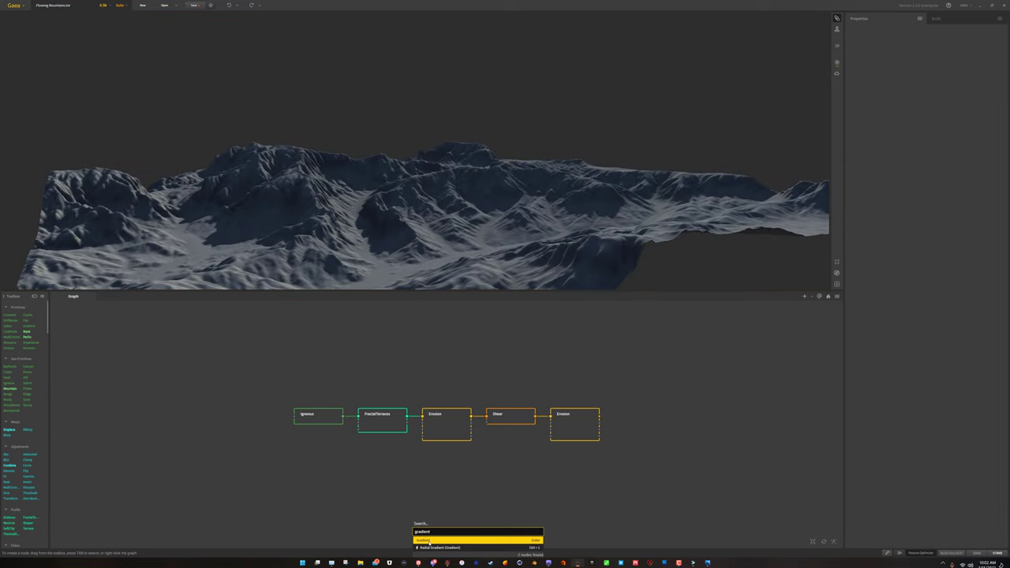
left_click(451, 542)
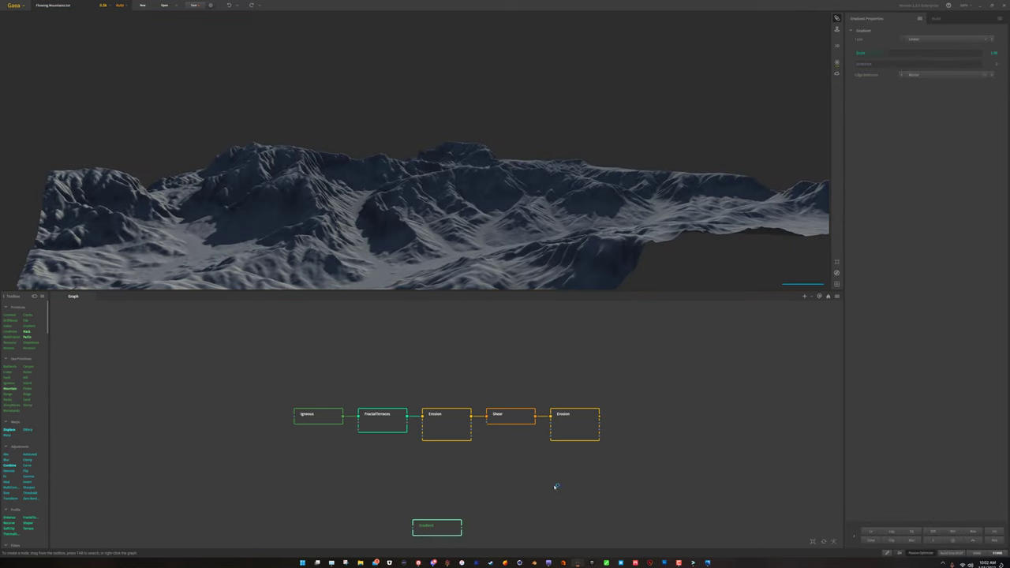
left_click(942, 39)
left_click(929, 58)
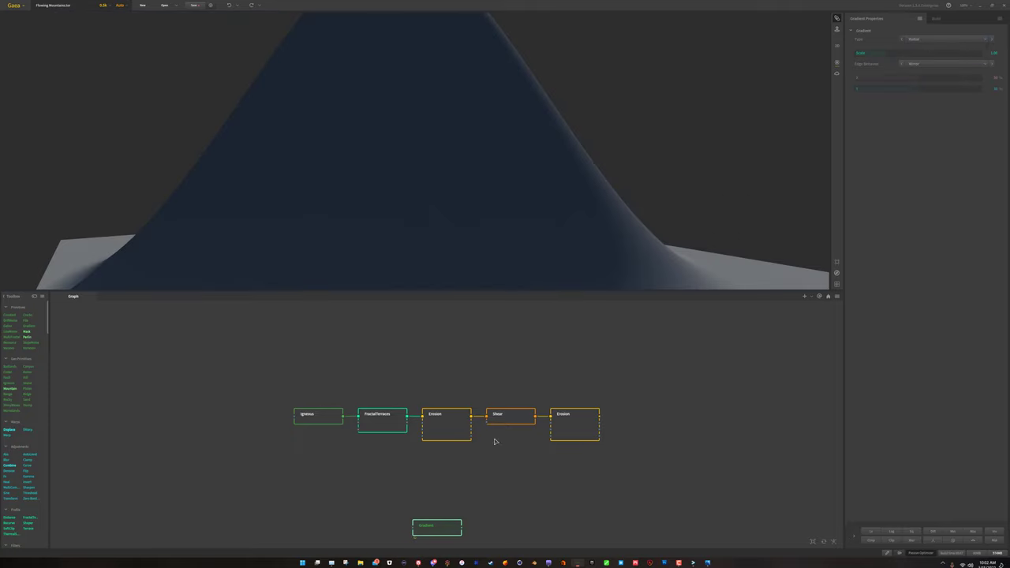
left_click_drag(454, 528, 298, 416)
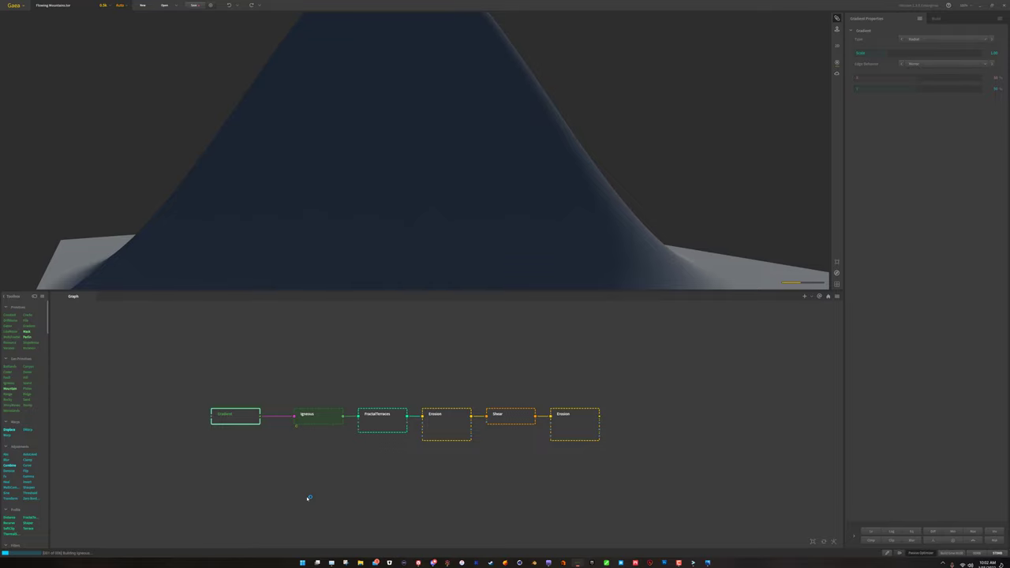
left_click_drag(386, 200, 142, 63)
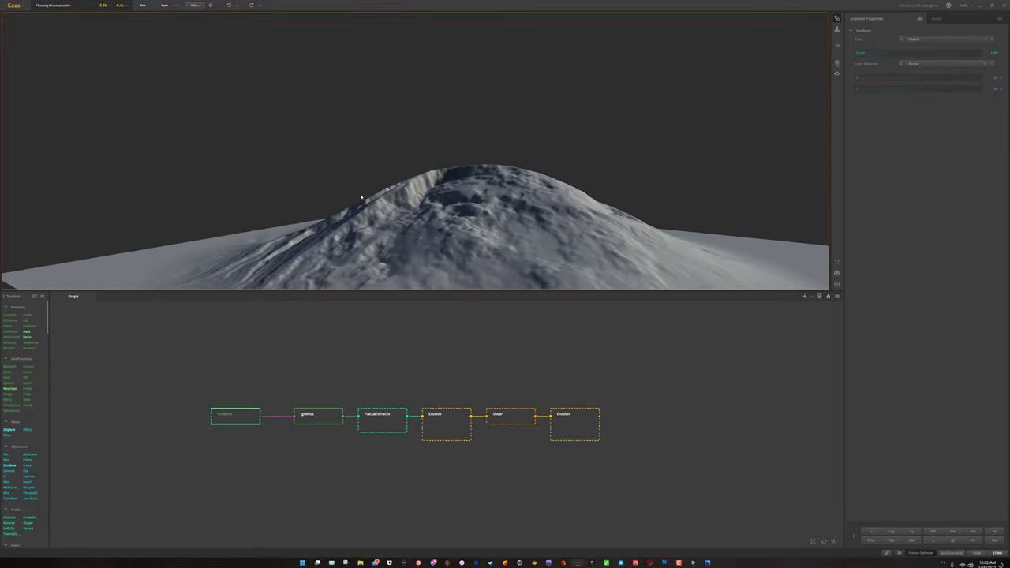
Discard the Flowing Mountains terrain for a new one and check the Plains.png reference in Photos before returning to Gaea.
left_click(13, 5)
left_click(20, 16)
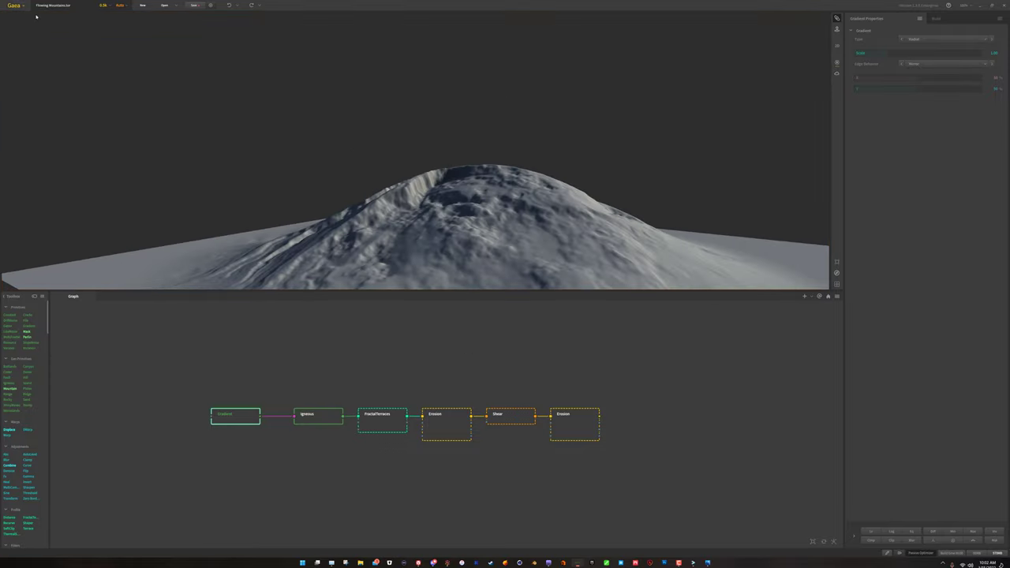
left_click(522, 290)
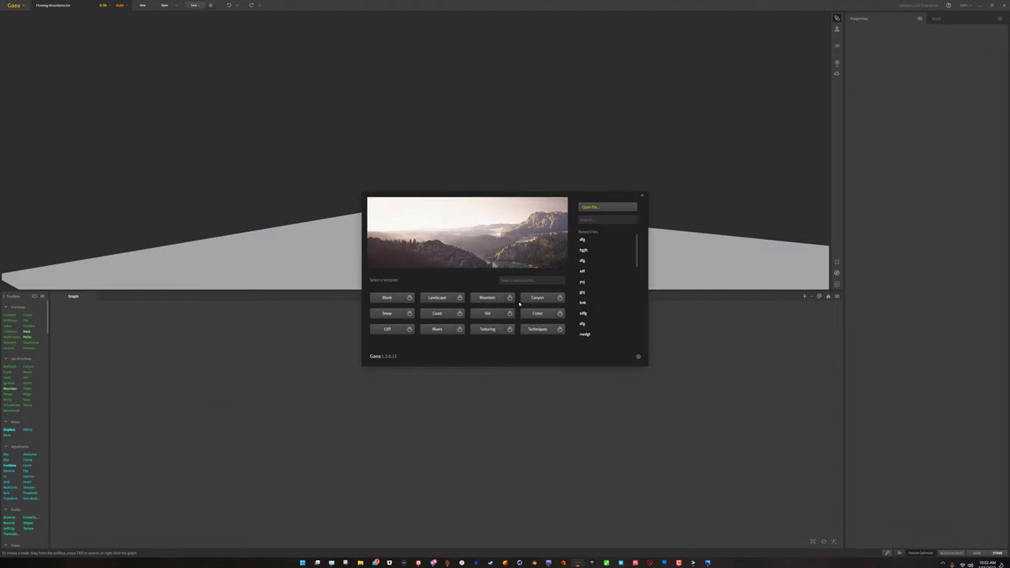
left_click(510, 297)
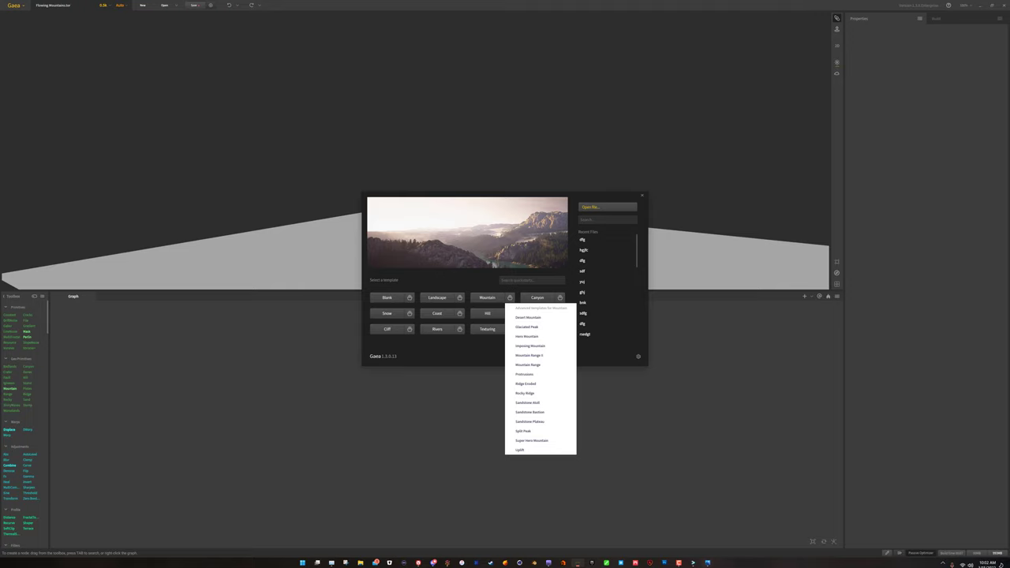
left_click(707, 562)
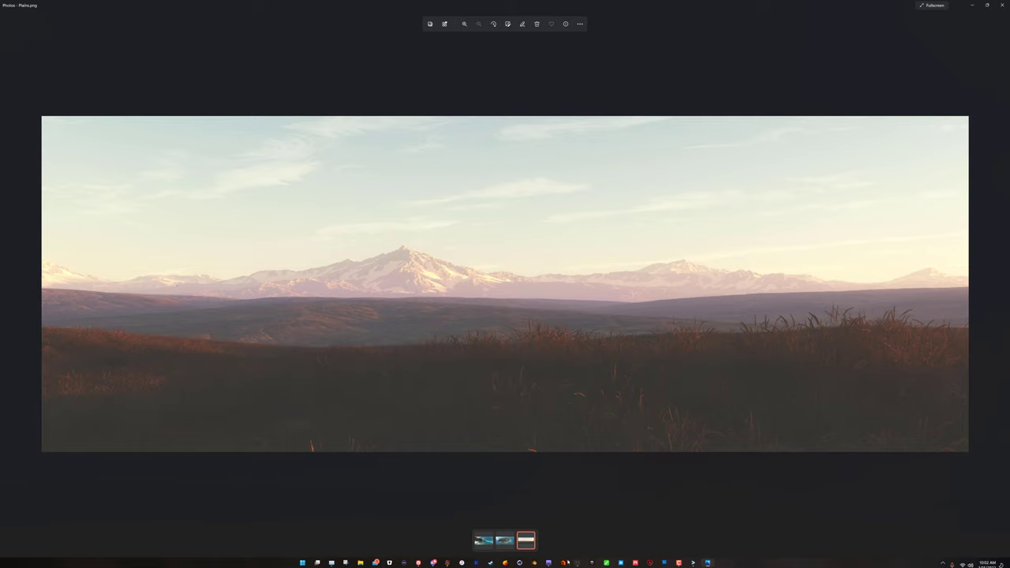
left_click(575, 563)
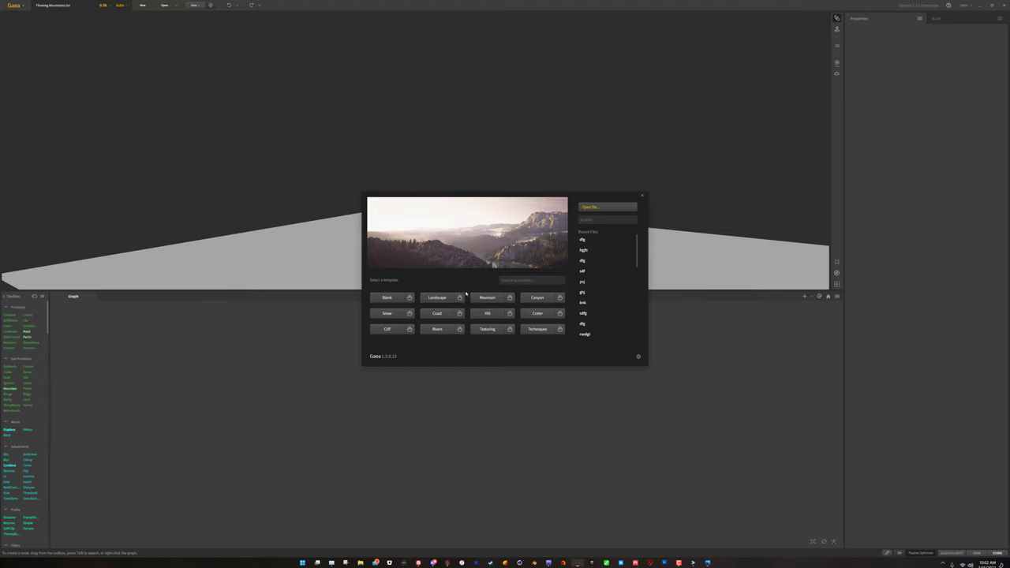
Preview the advanced Mountain templates and create the terrain from Mountain Range II.
left_click(509, 298)
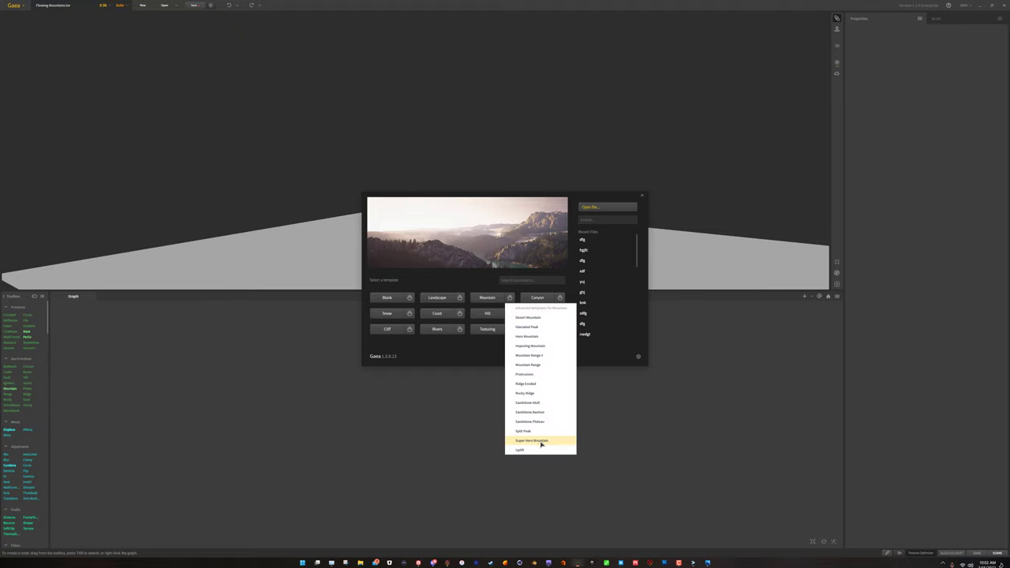
mouse_move(541, 445)
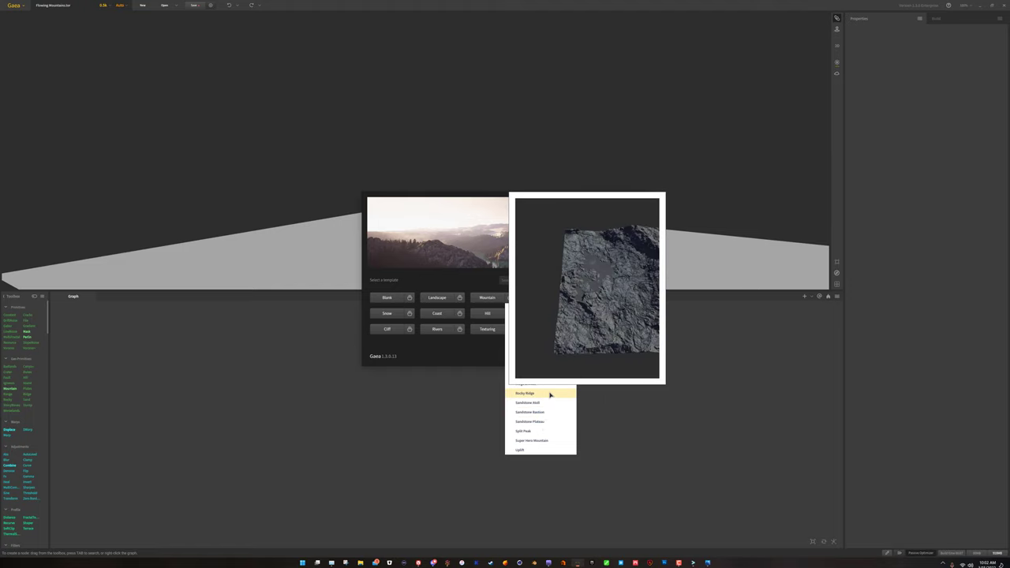
mouse_move(552, 377)
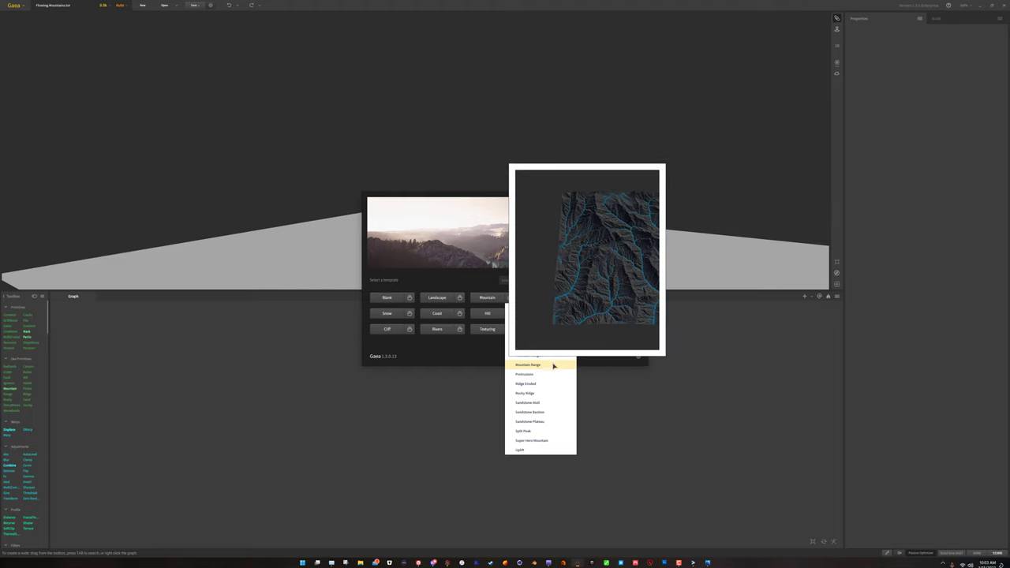
left_click(553, 356)
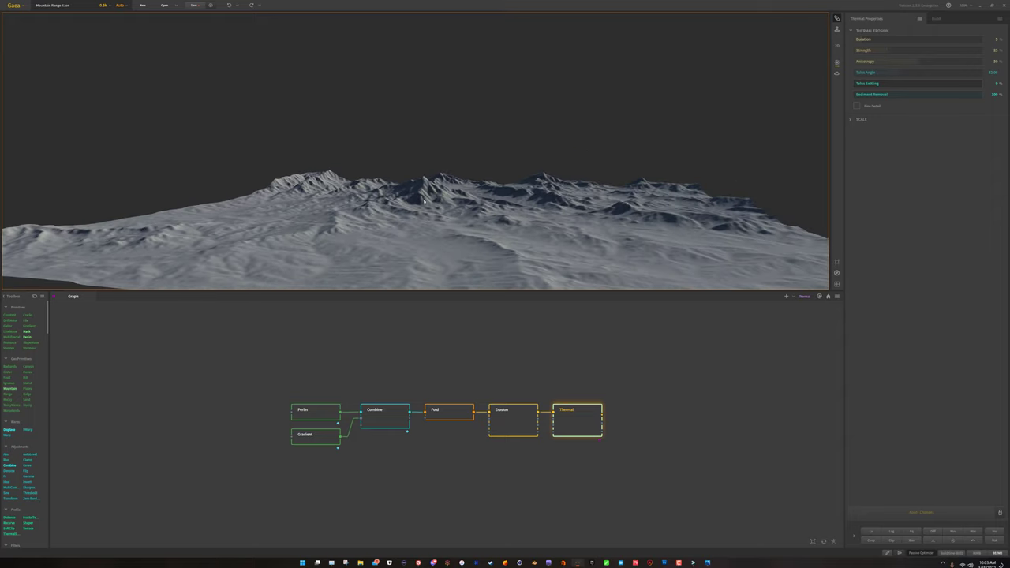
Compare the Plains.png reference in Photos with the mountain range terrain and examine the terrain from several angles.
left_click(707, 562)
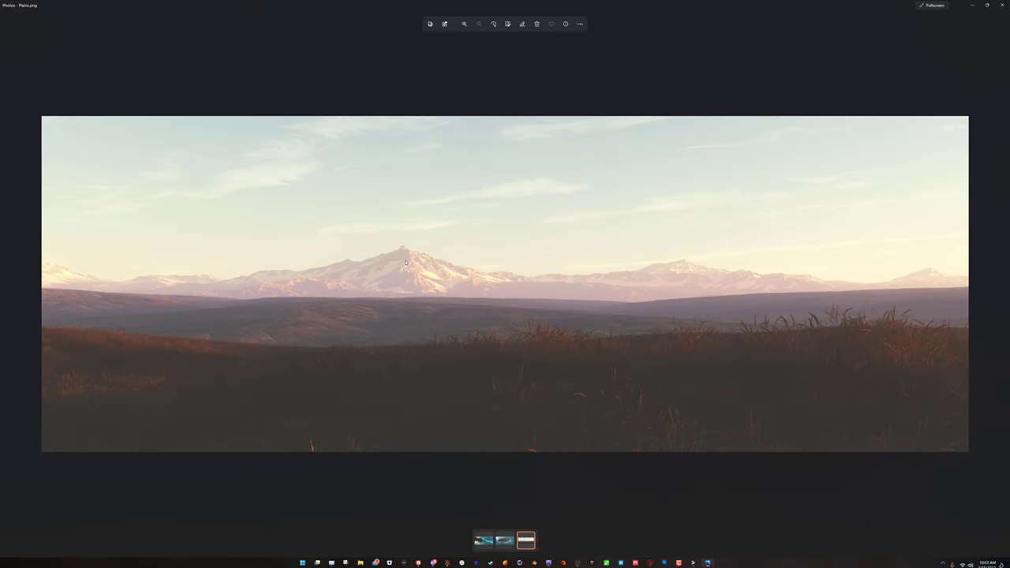
left_click(972, 5)
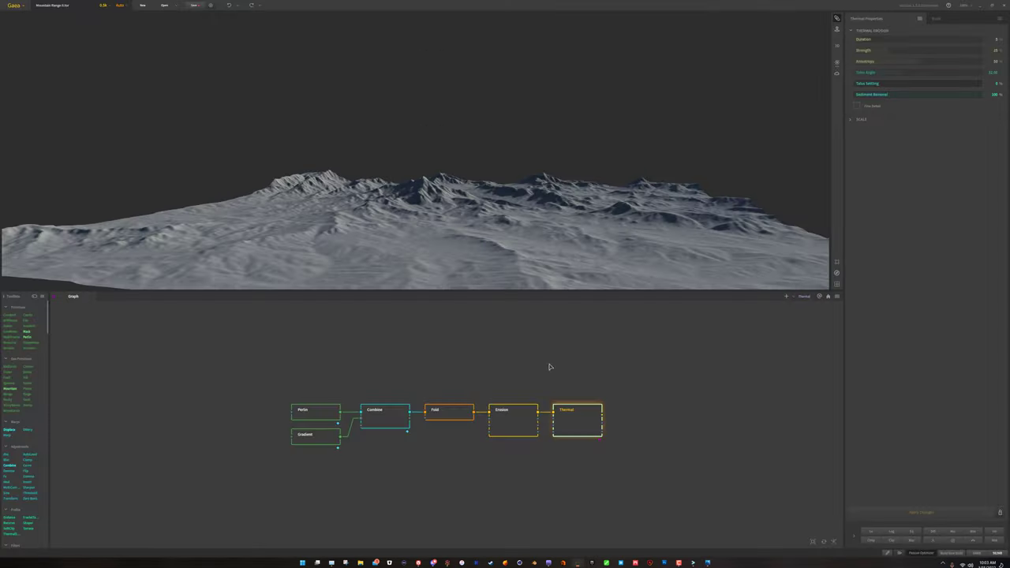
left_click(597, 456)
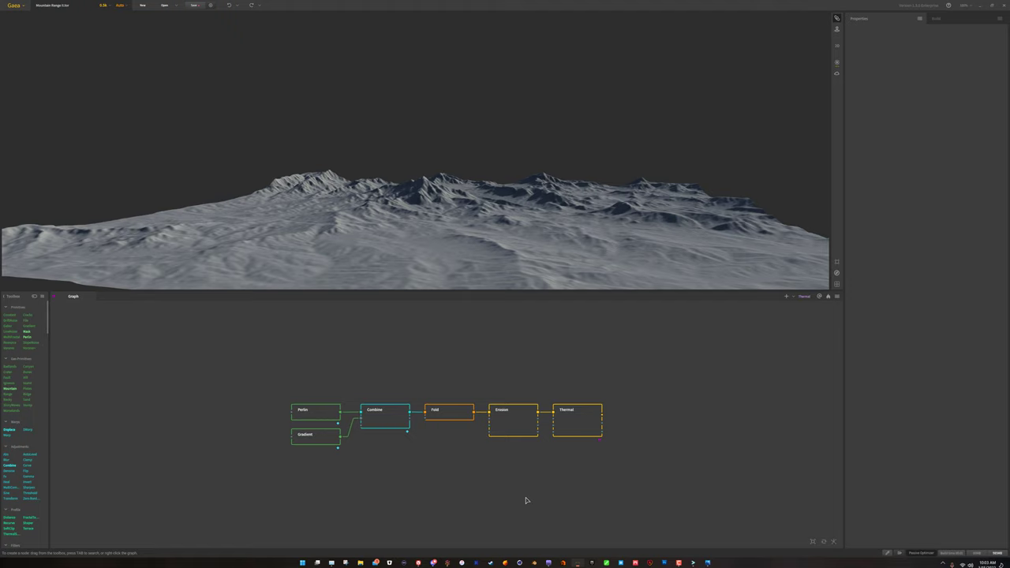
left_click_drag(521, 229, 574, 215)
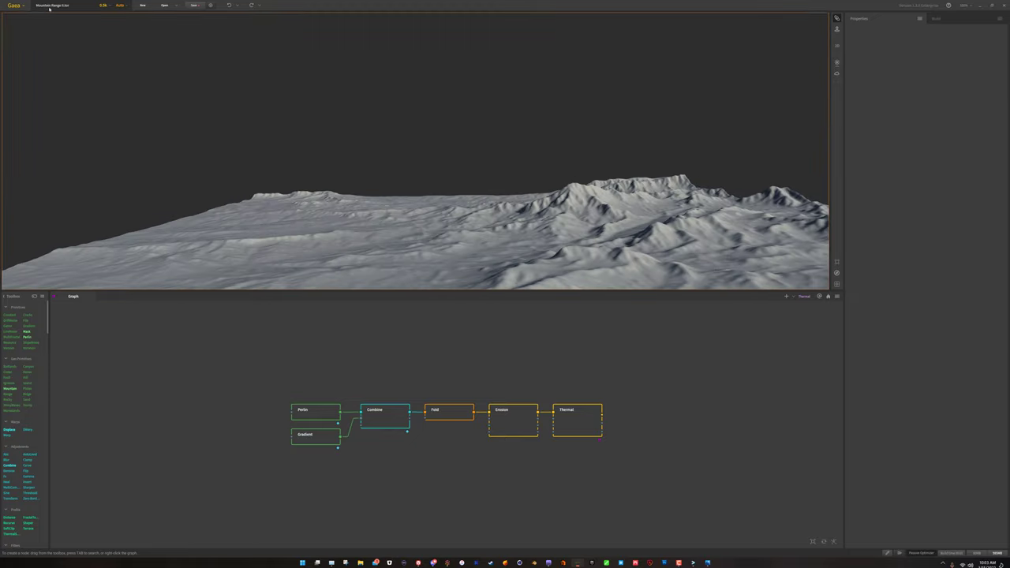
left_click_drag(520, 258, 545, 283)
Add a Snowfall node fed by the Thermal node's output and place it after Thermal in the chain.
right_click(497, 500)
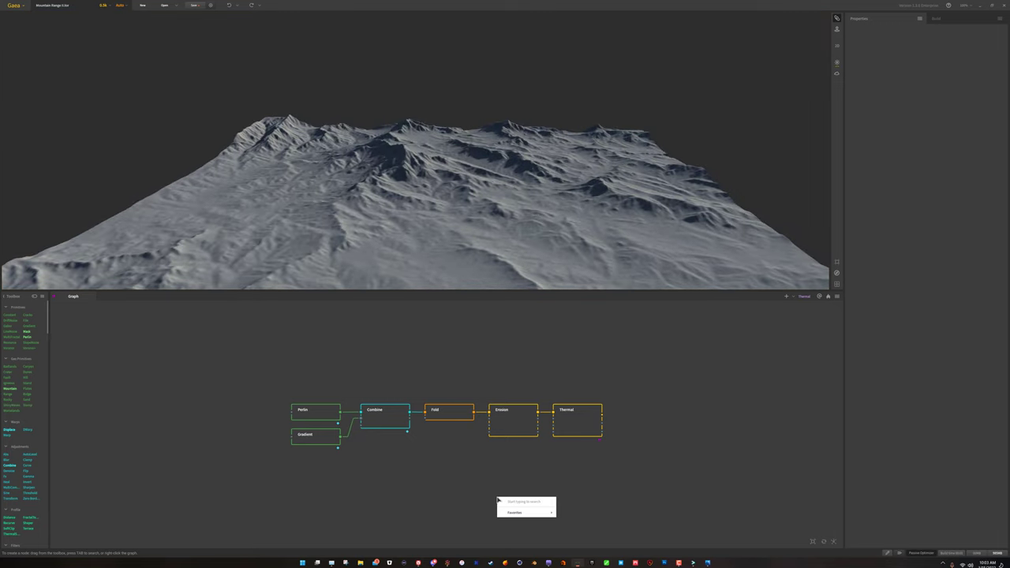
type("snow")
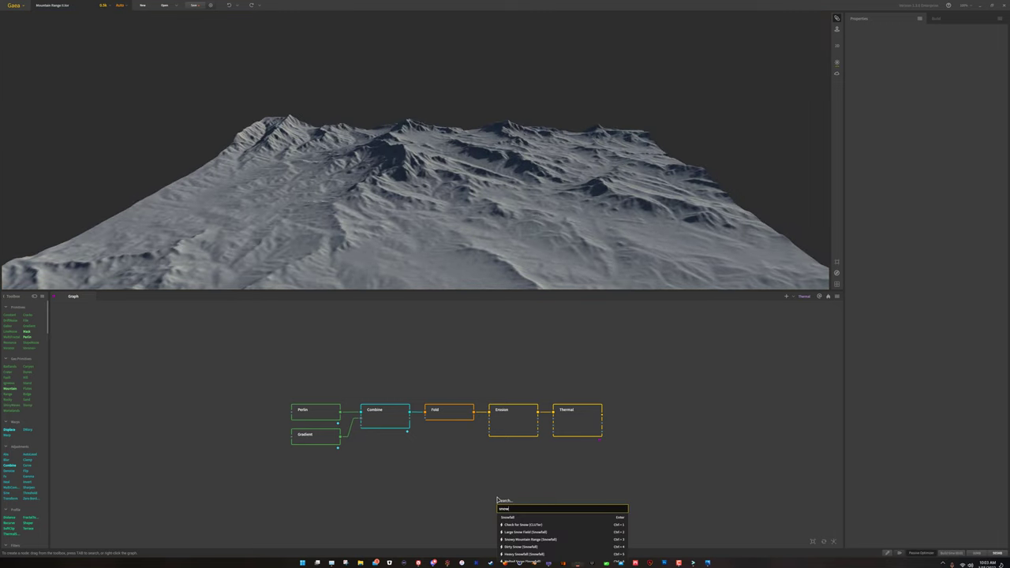
key("Return")
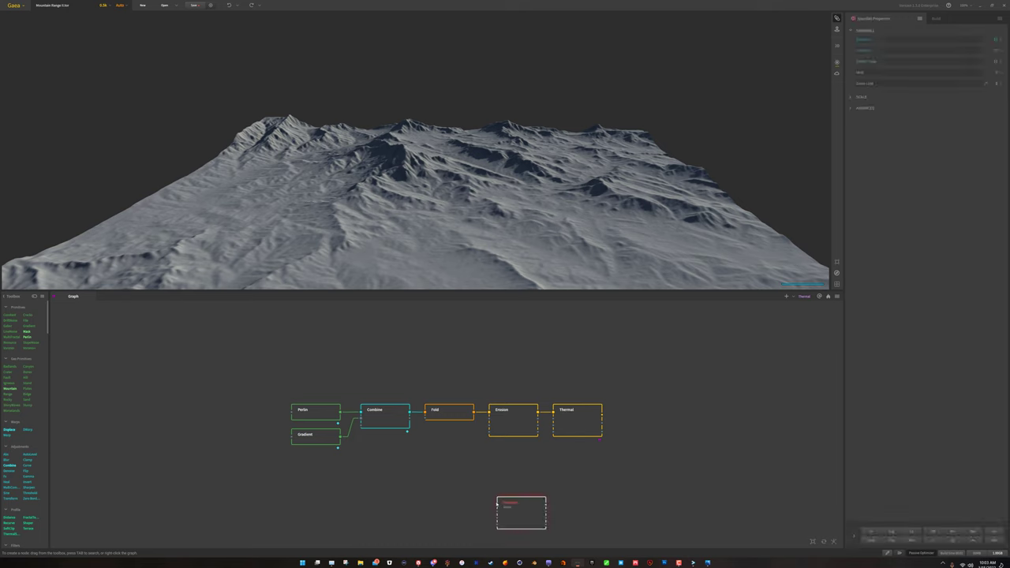
left_click_drag(498, 505, 603, 413)
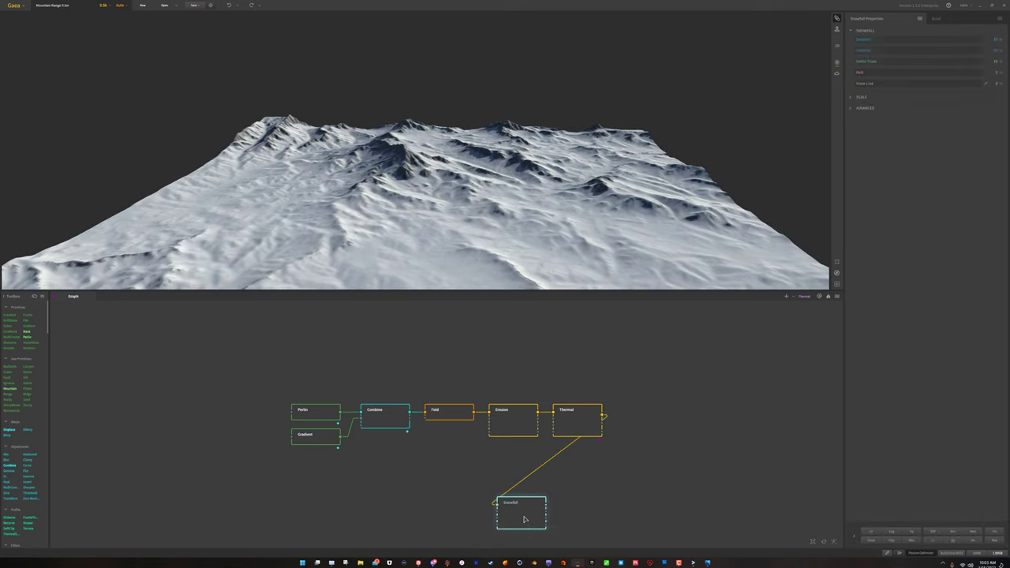
left_click_drag(535, 509, 658, 416)
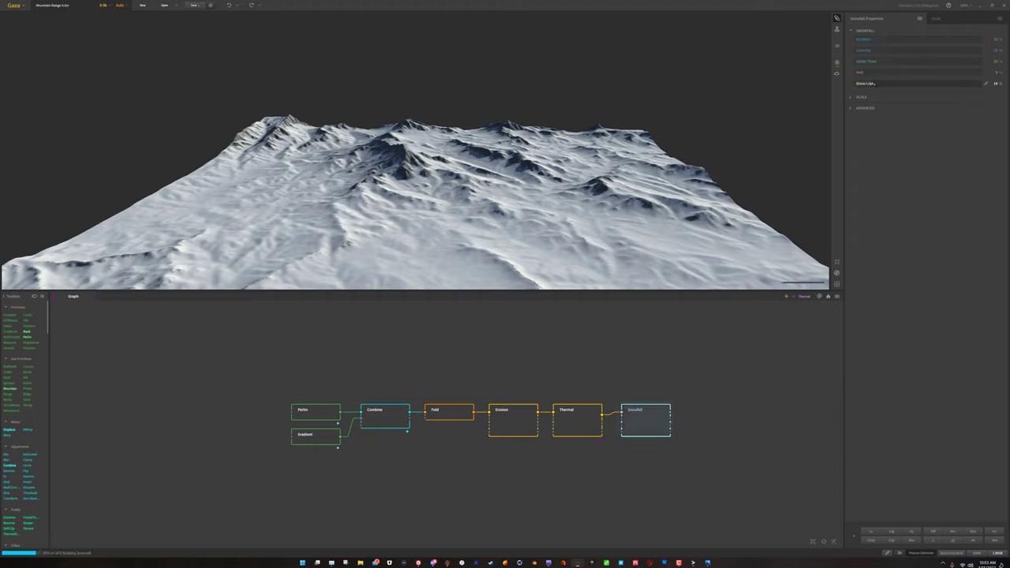
Set the Snowfall node's Snow Line to 42 % and inspect the snow coverage from several angles.
left_click_drag(880, 84, 904, 84)
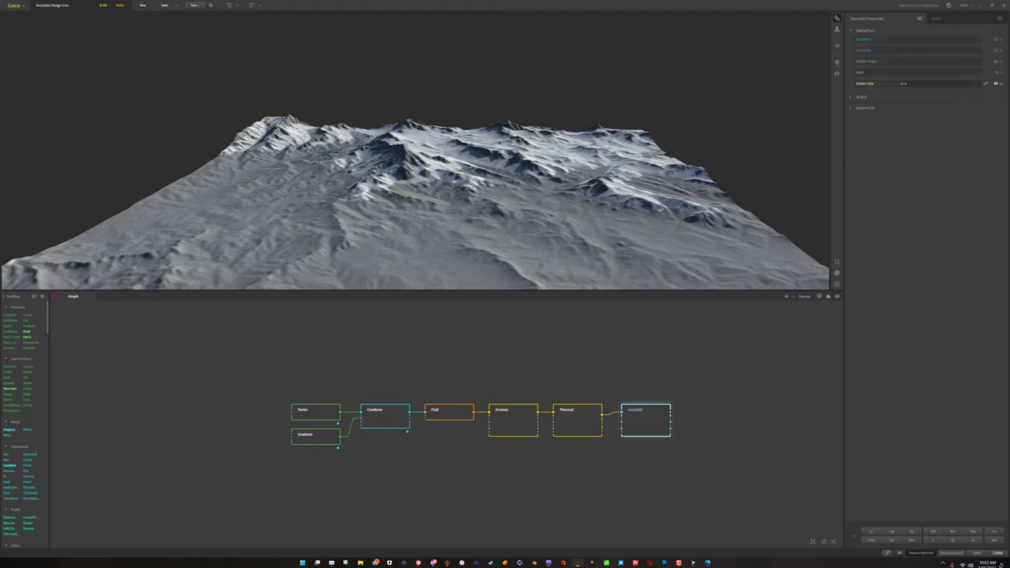
left_click_drag(905, 85, 906, 84)
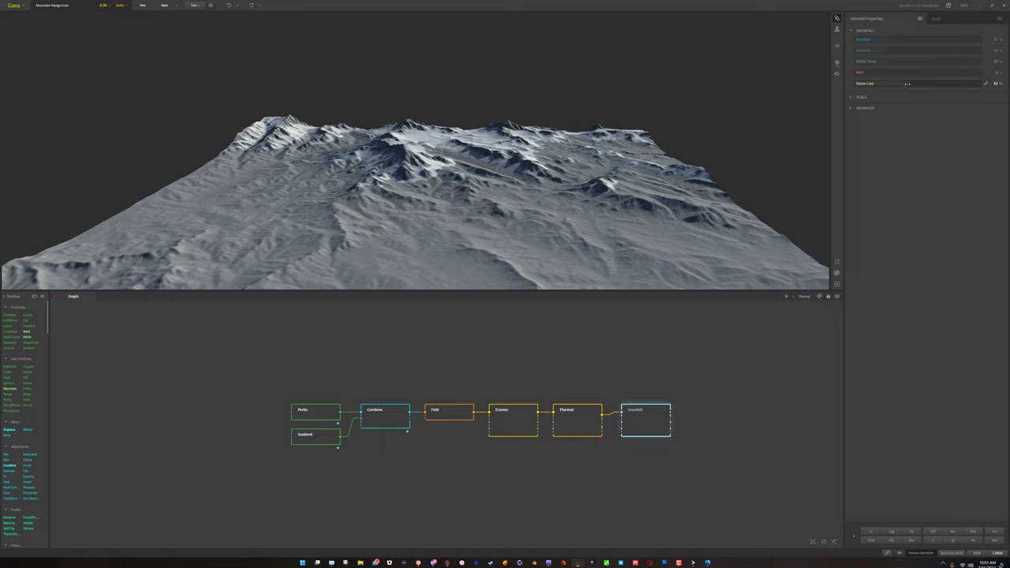
left_click_drag(551, 110, 552, 135)
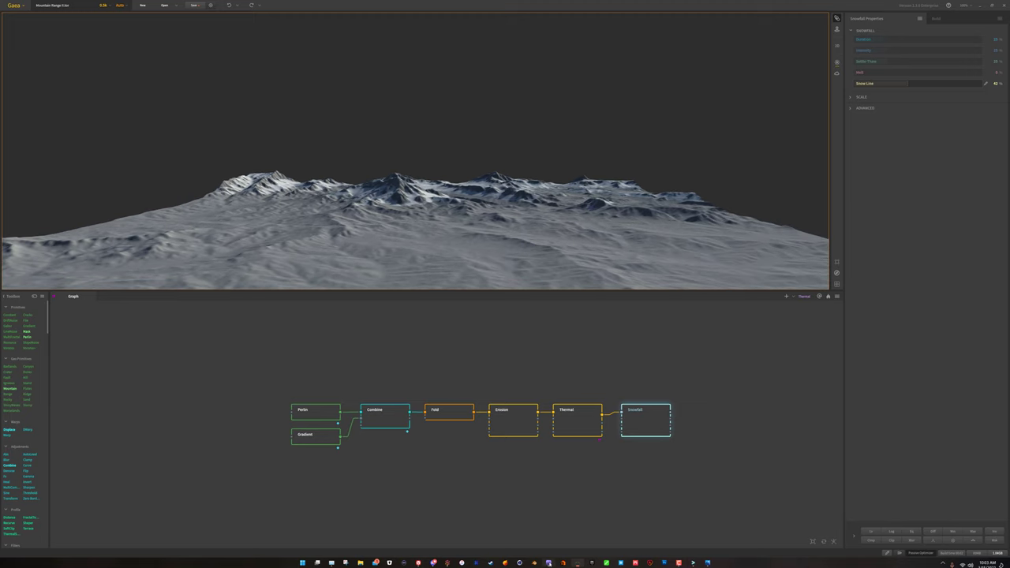
left_click_drag(489, 237, 429, 198)
scroll(443, 238, "down", 2)
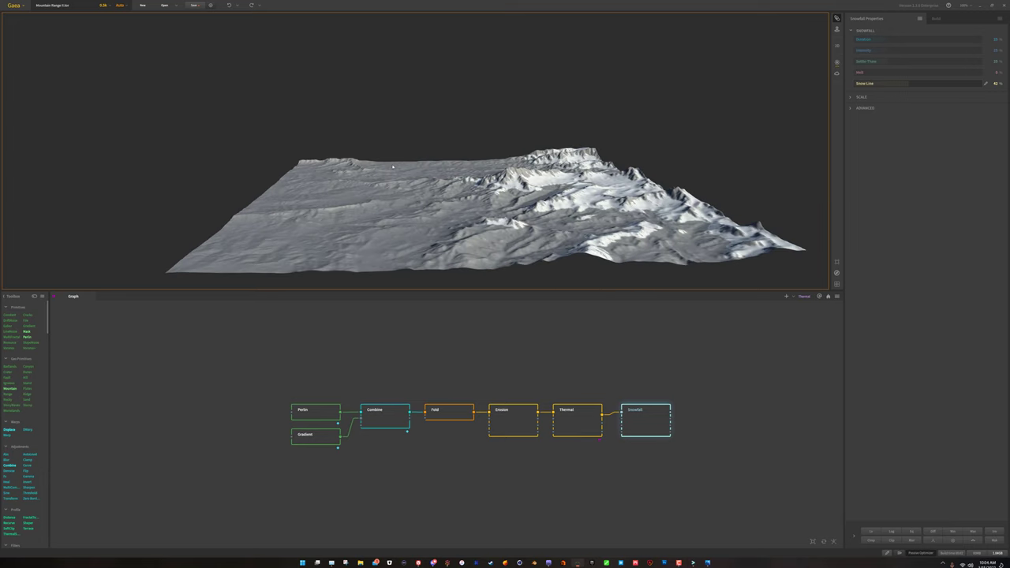
left_click_drag(553, 235, 409, 197)
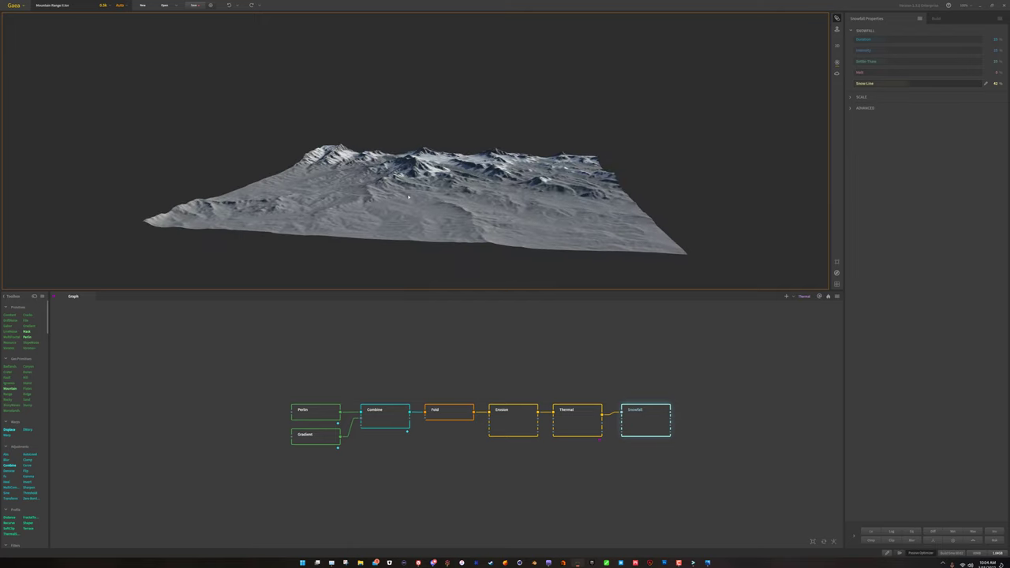
Examine the snow-covered terrain from several angles and compare it with the Plains.png reference in Photos.
left_click_drag(795, 224, 594, 182)
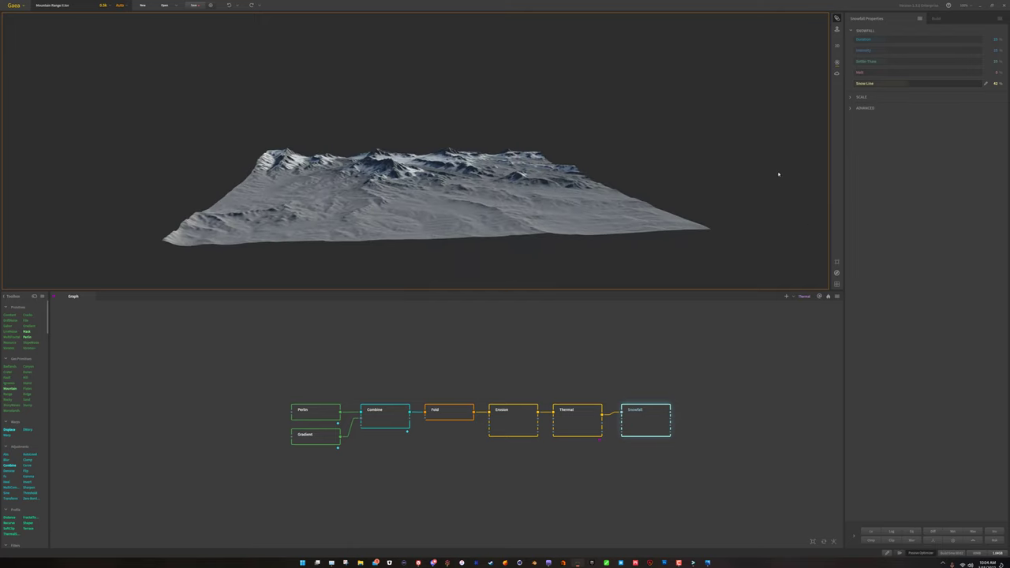
left_click_drag(777, 174, 718, 260)
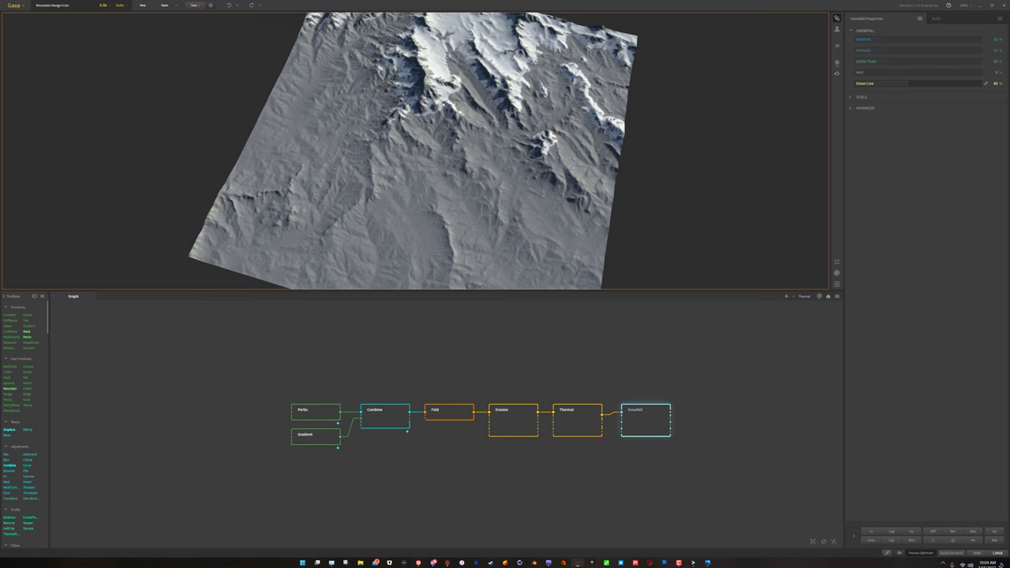
left_click_drag(446, 205, 520, 185)
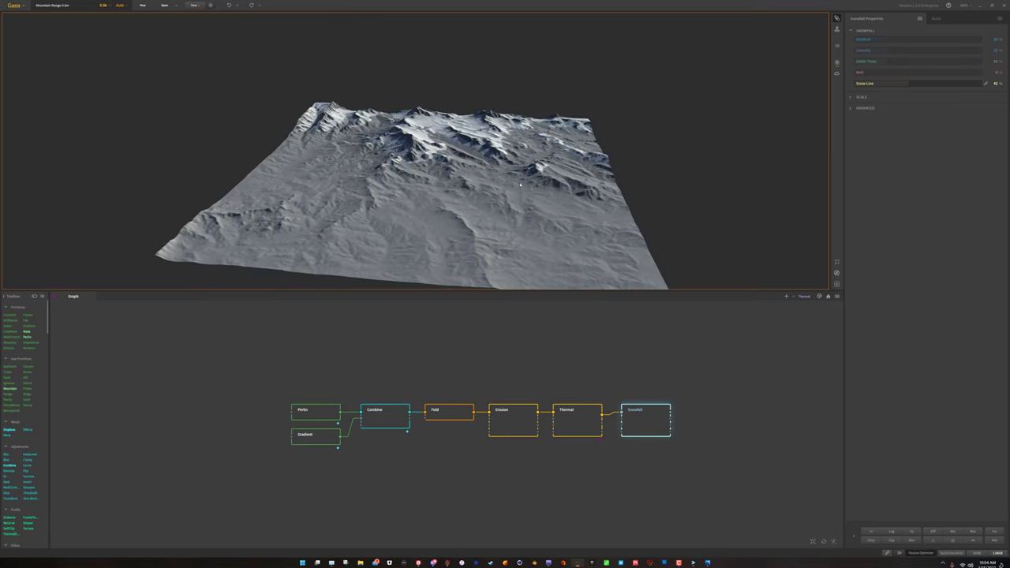
left_click_drag(658, 183, 543, 229)
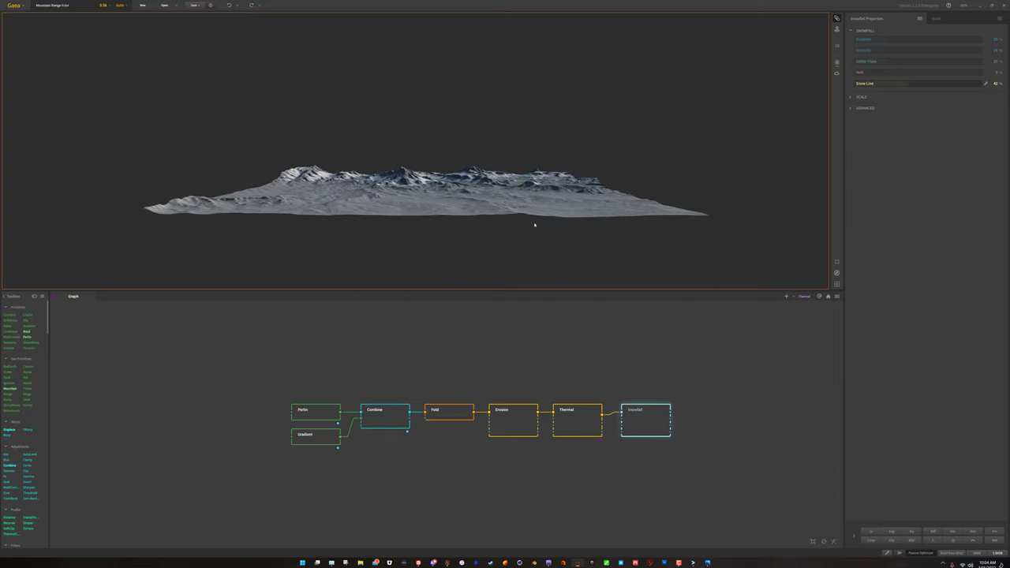
left_click_drag(494, 220, 490, 215)
key("alt+Tab")
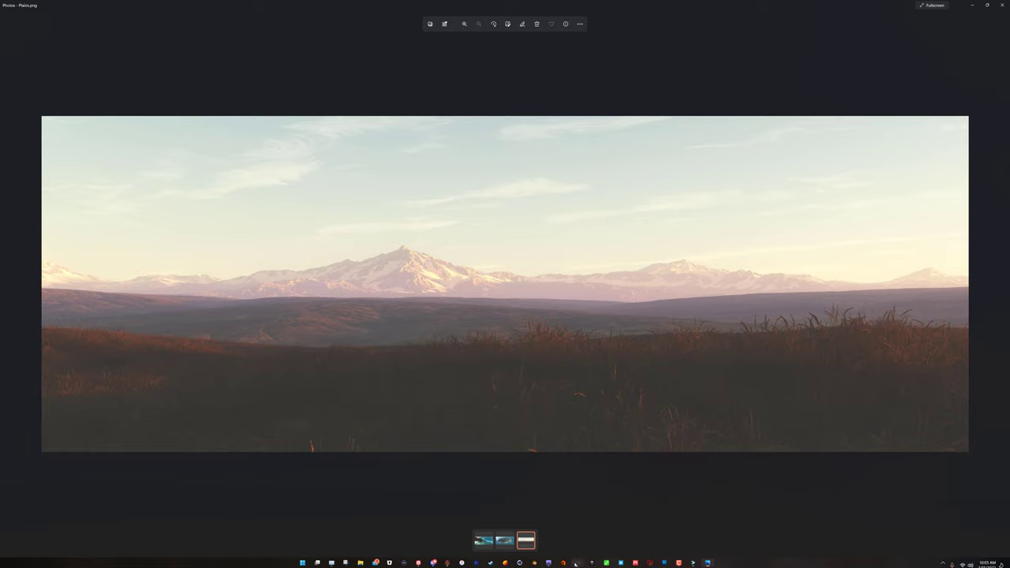
left_click(575, 563)
Add a Texture node after Snowfall and feed it from the Snowfall node's output.
middle_click_drag(599, 486, 479, 465)
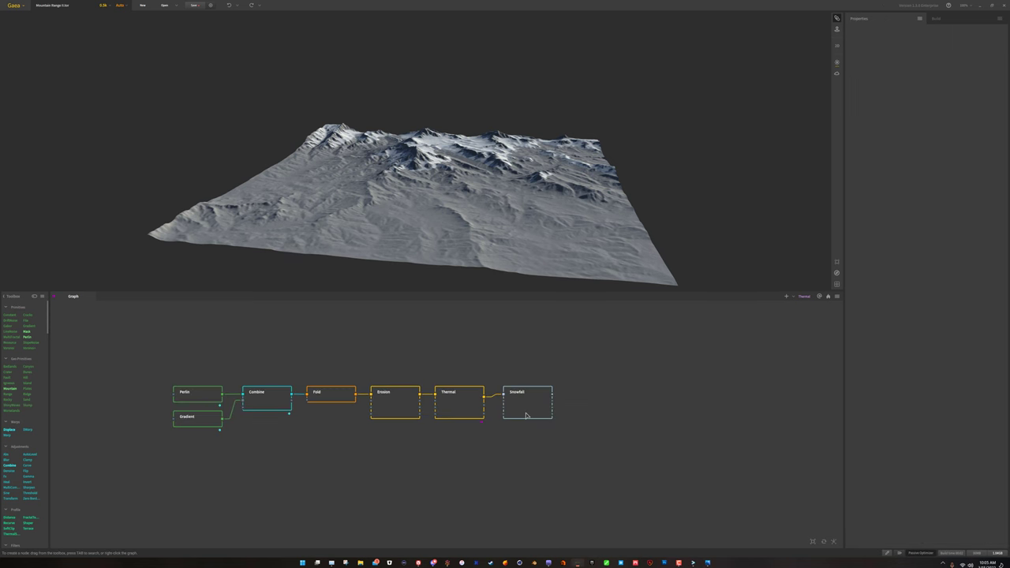
middle_click_drag(548, 467, 489, 466)
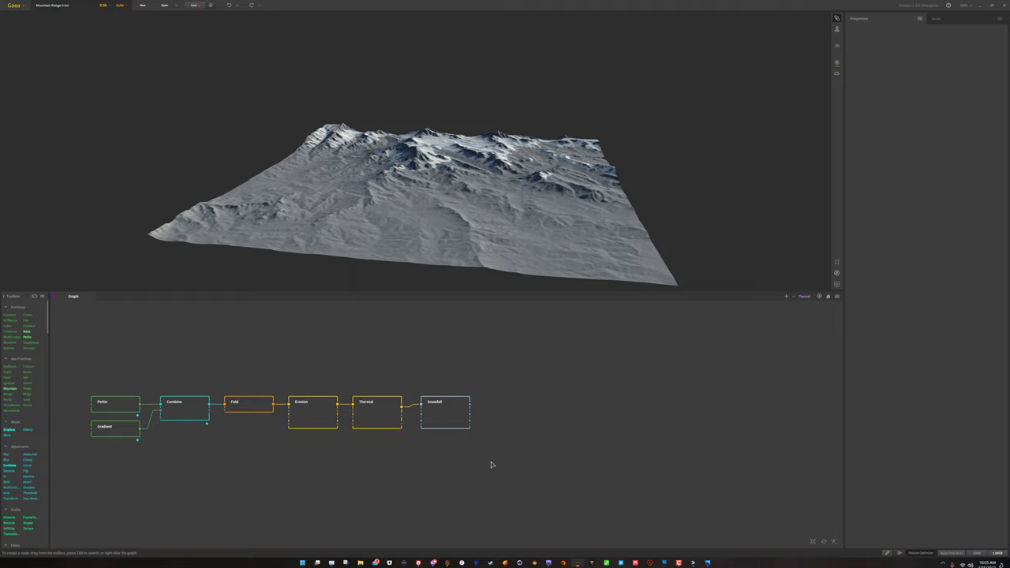
right_click(534, 435)
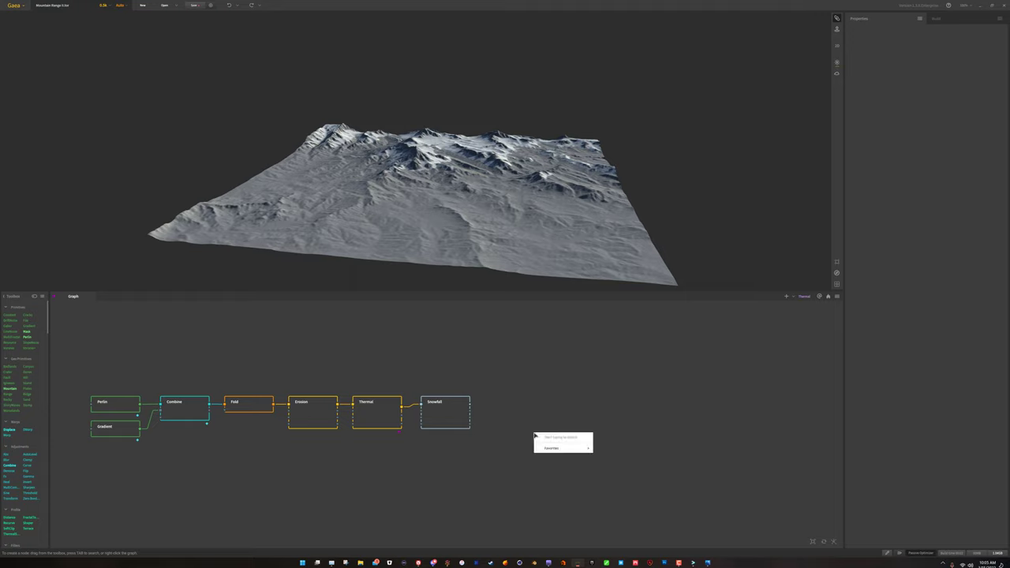
type("texture")
left_click(551, 451)
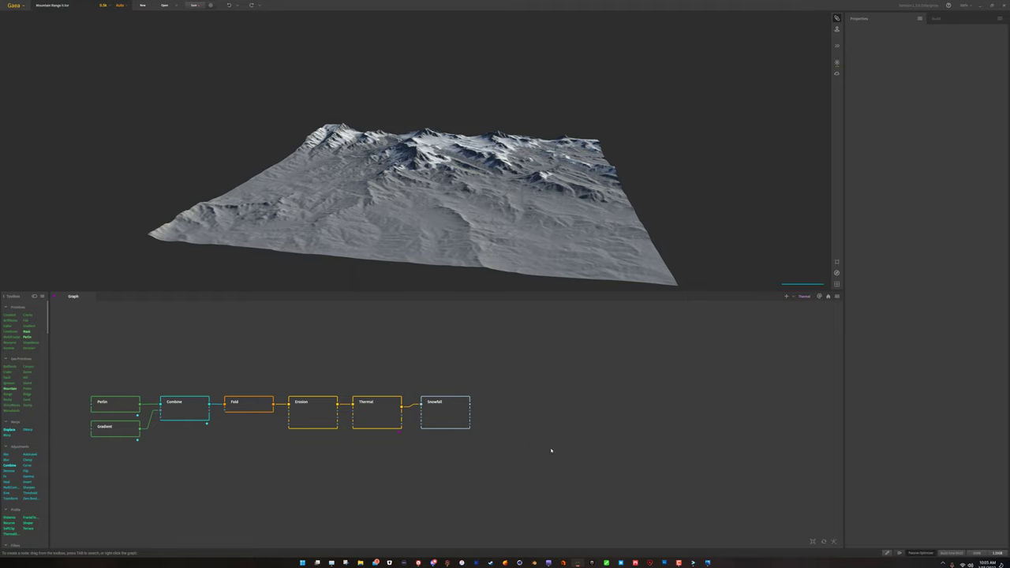
left_click_drag(471, 405, 576, 410)
Add a SatMaps node fed by the Texture node and apply a green and beige gradient from the Rocky library.
left_click(558, 412)
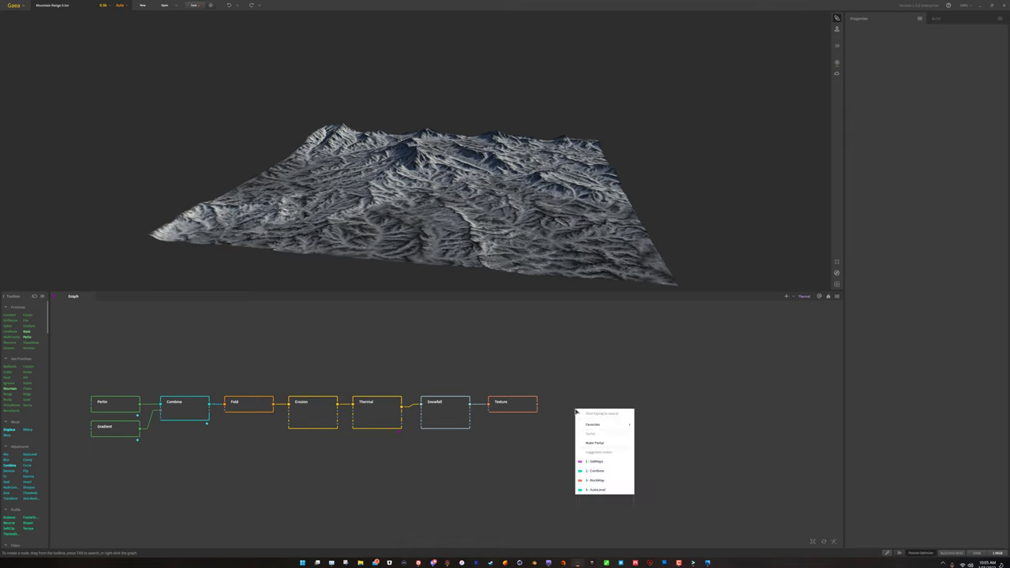
left_click(611, 464)
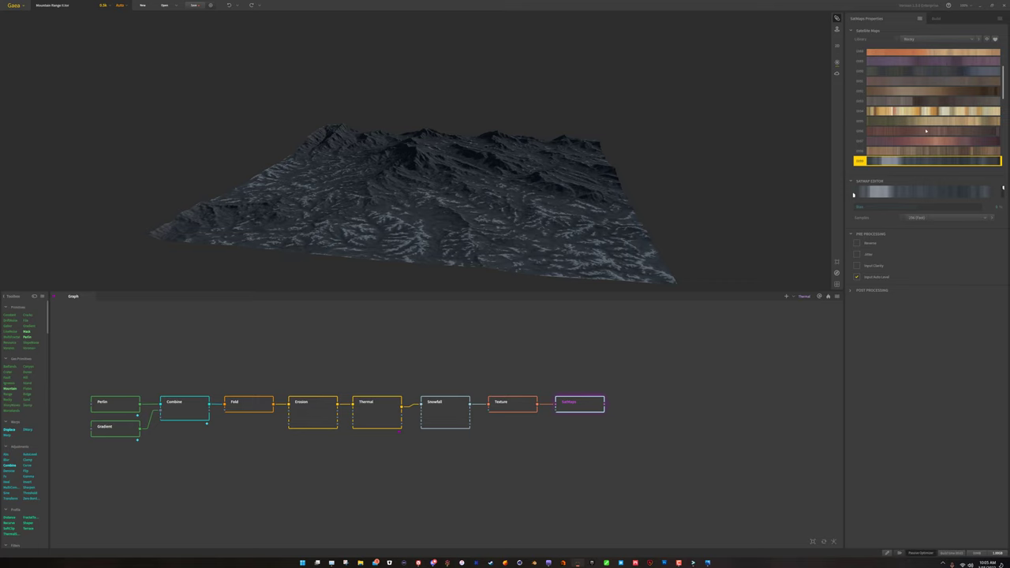
scroll(925, 130, "down", 3)
scroll(926, 130, "down", 5)
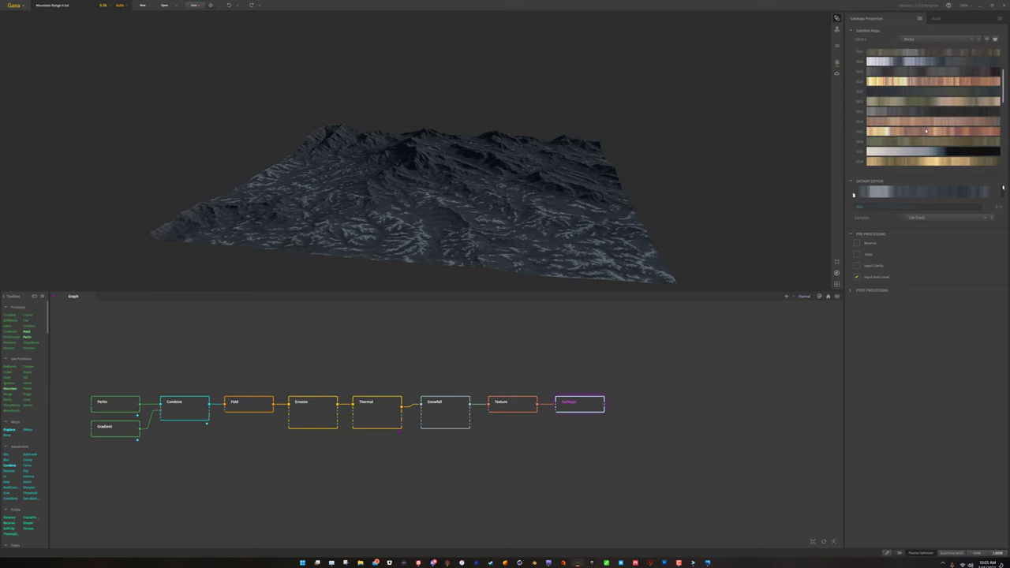
left_click(918, 104)
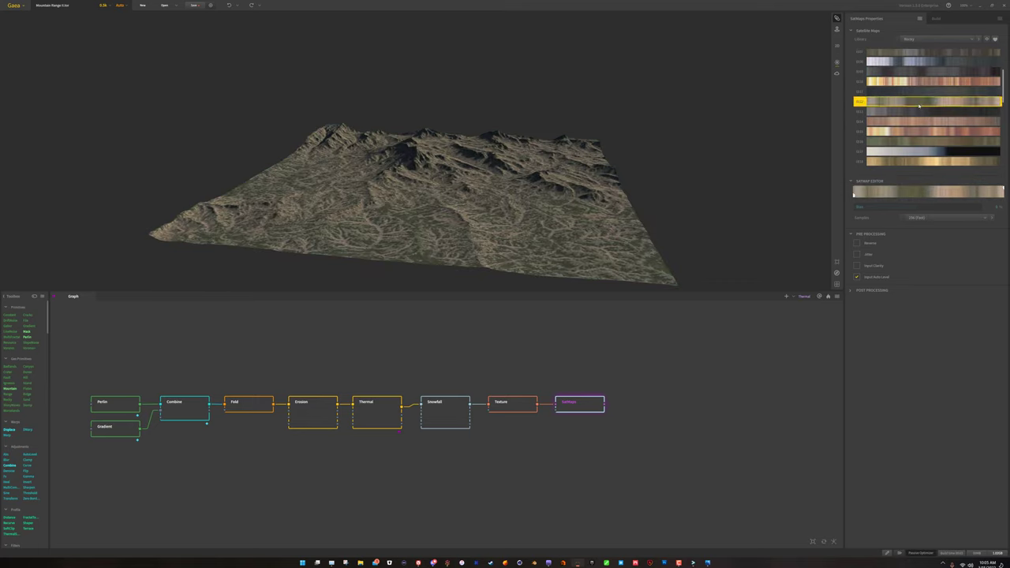
Try the olive Rocky gradient, switch SatMaps to the brown striped one ending in pale blue, and inspect the terrain.
mouse_move(451, 246)
left_mouse_down()
mouse_move(560, 241)
mouse_move(454, 234)
left_mouse_up()
scroll(924, 126, "down", 3)
left_click(924, 108)
left_click_drag(458, 181, 397, 153)
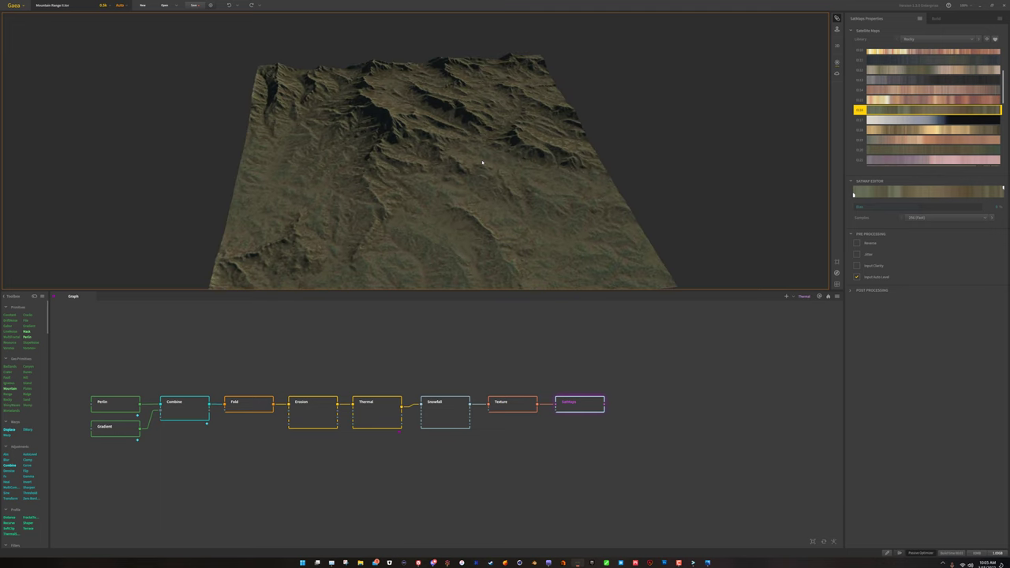
scroll(867, 154, "down", 6)
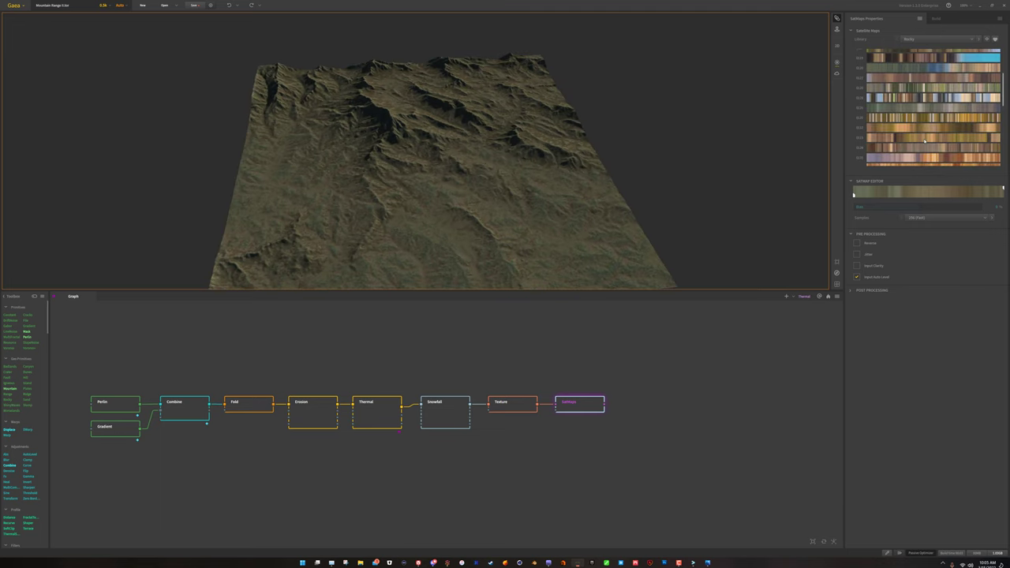
left_click(910, 82)
left_click_drag(465, 180, 458, 205)
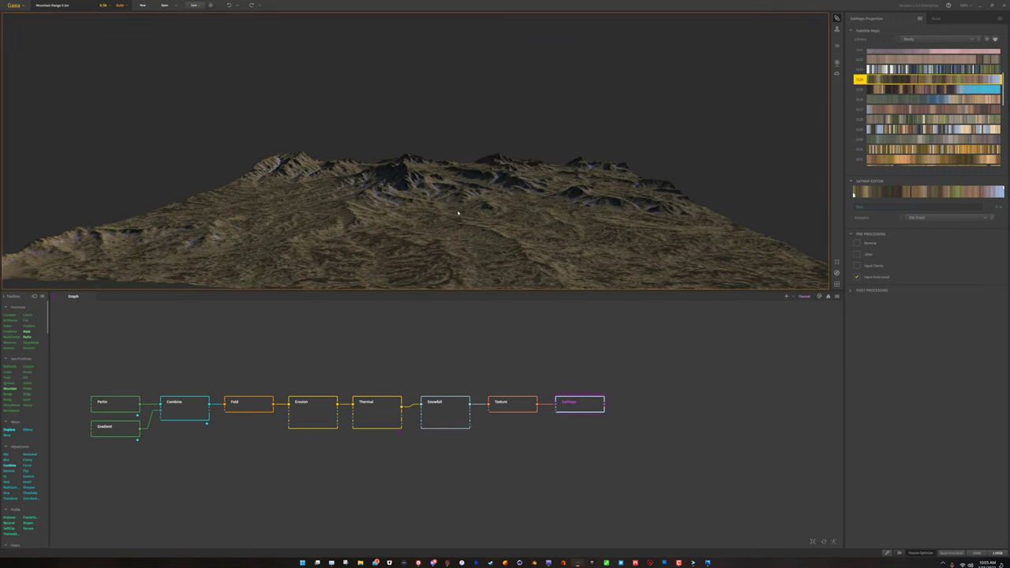
left_click(541, 460)
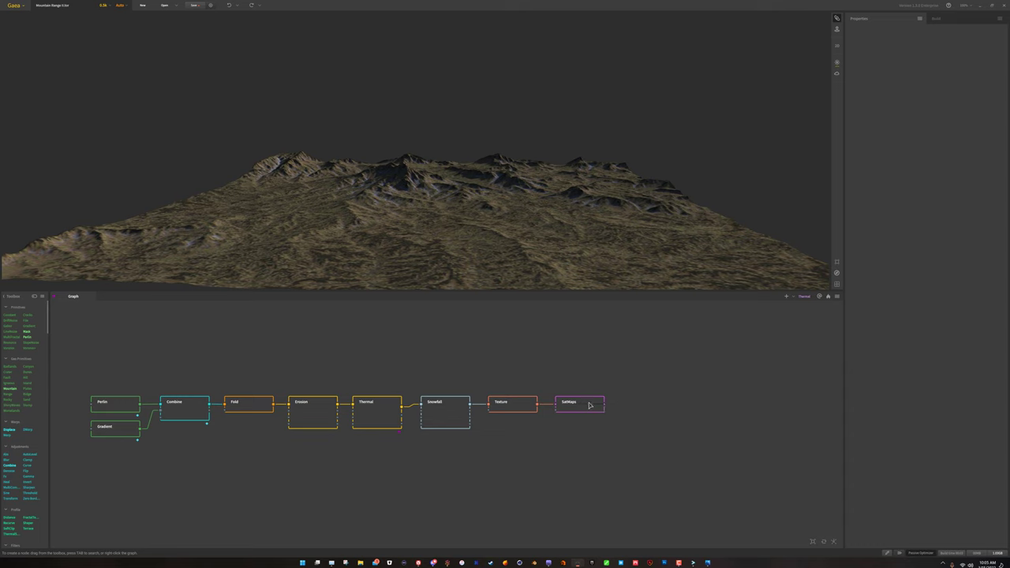
left_click_drag(466, 214, 549, 225)
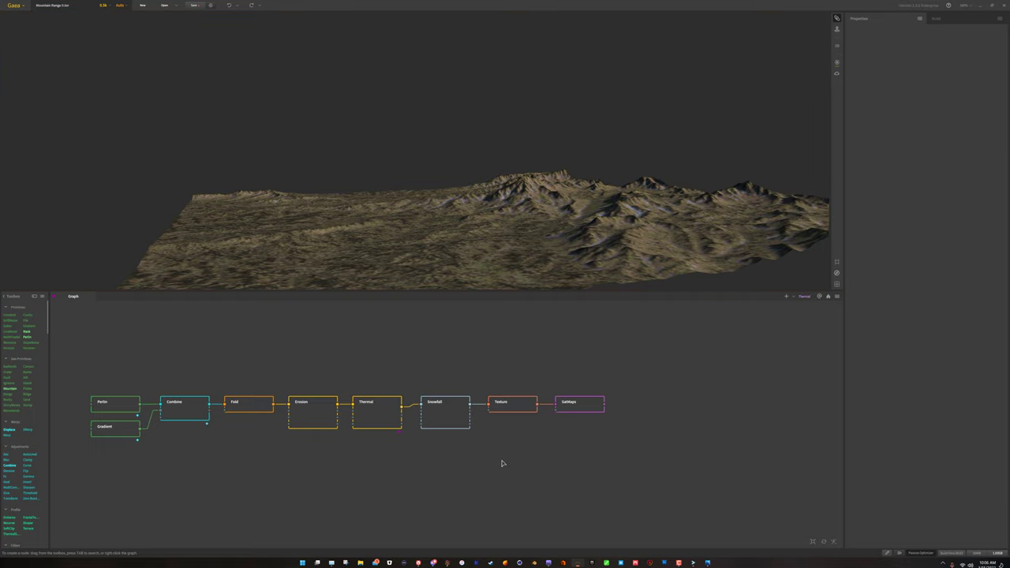
Add a Normal Map node fed by the Thermal node's output and place it directly below Snowfall.
key("Tab")
type("normal")
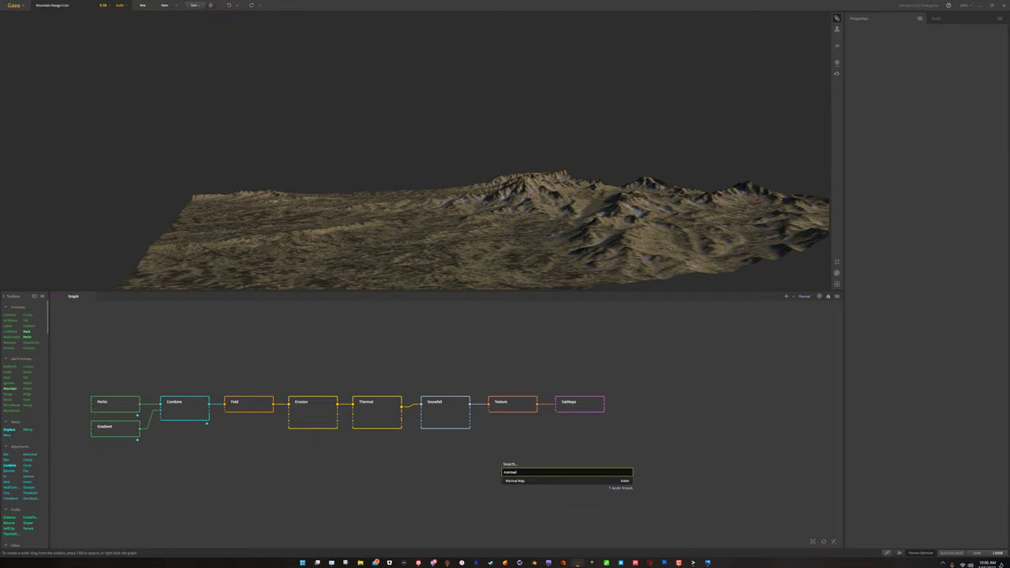
left_click(518, 481)
left_click_drag(501, 467, 403, 406)
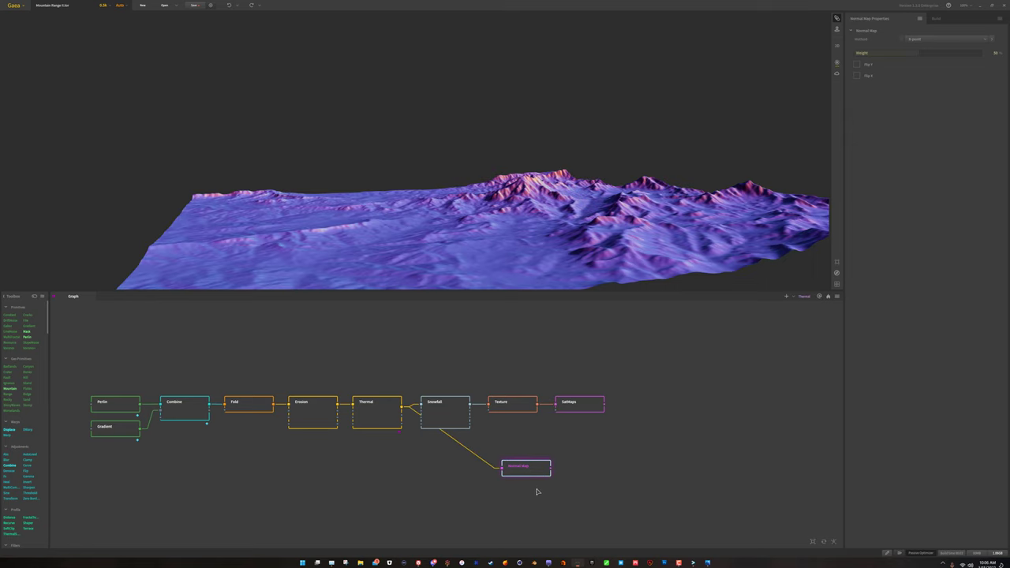
left_click_drag(523, 470, 443, 464)
left_click(489, 492)
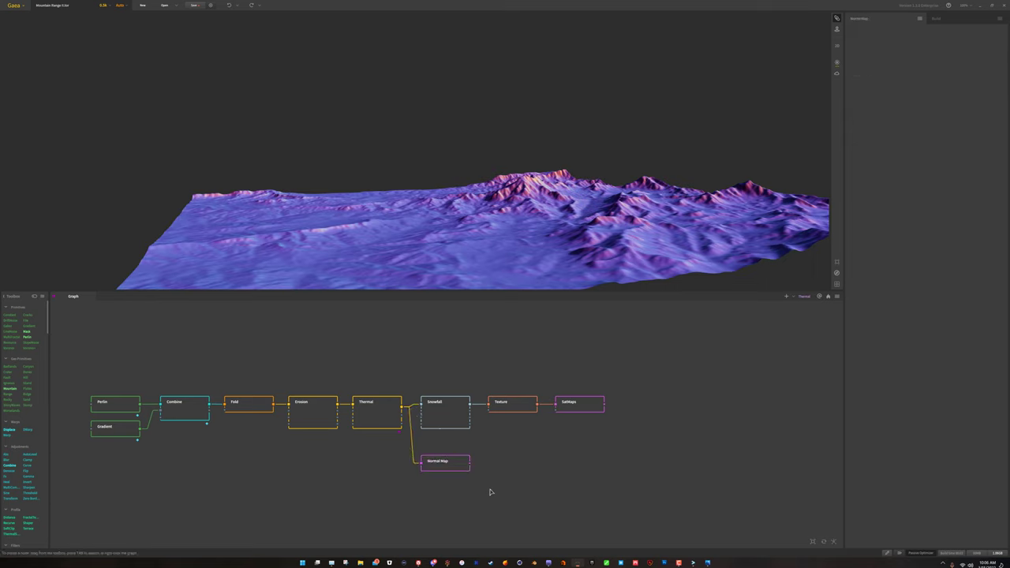
Preview the SatMaps result on the terrain and compare it with the Plains.png reference in Photos.
left_click(562, 404)
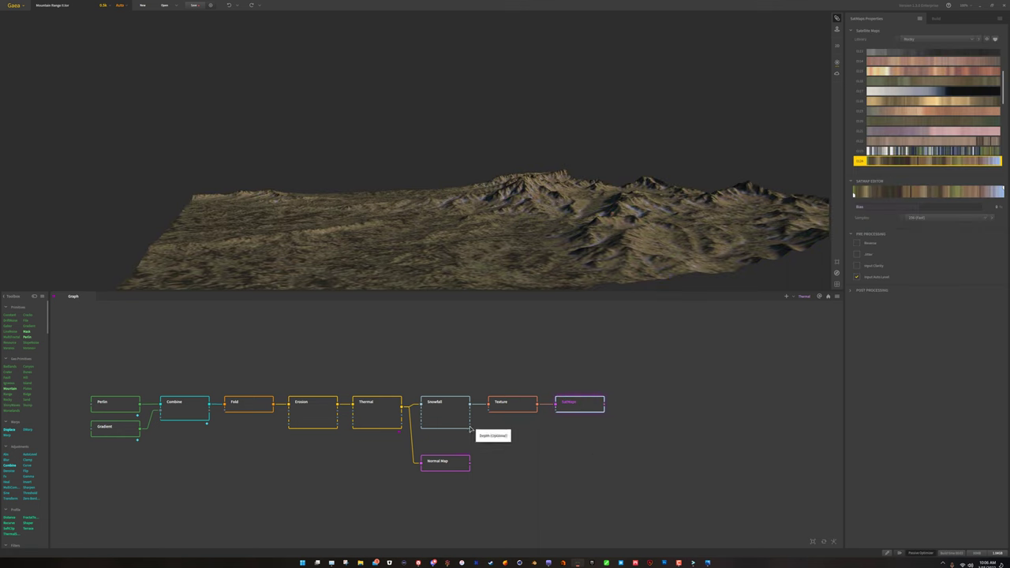
left_click_drag(470, 412, 538, 455)
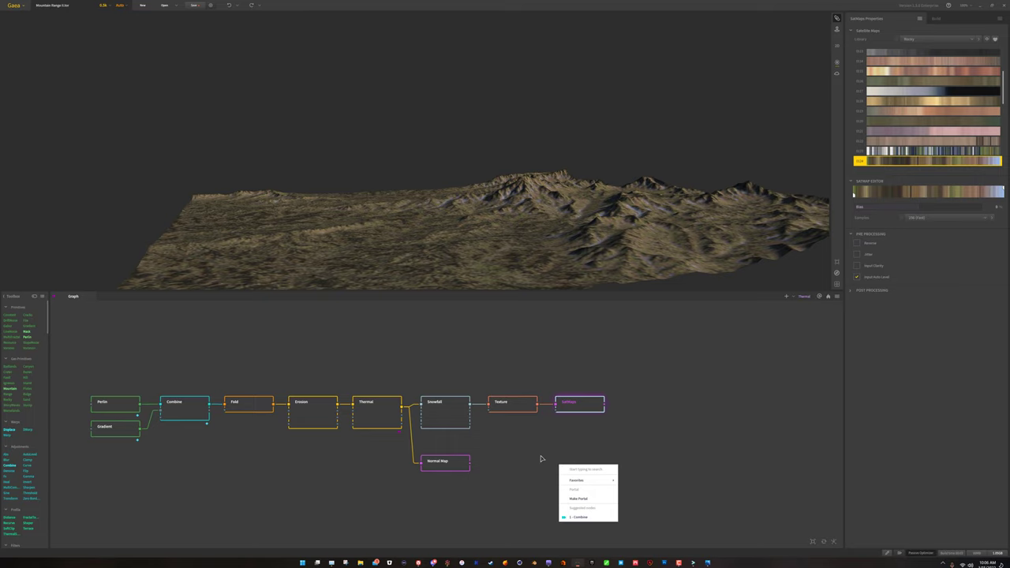
left_click(540, 456)
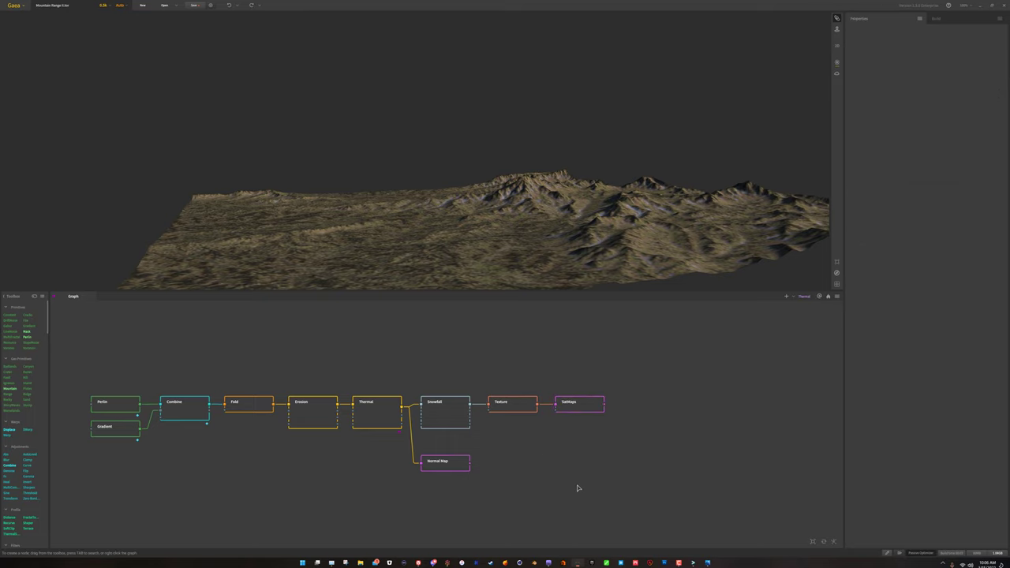
left_click(708, 562)
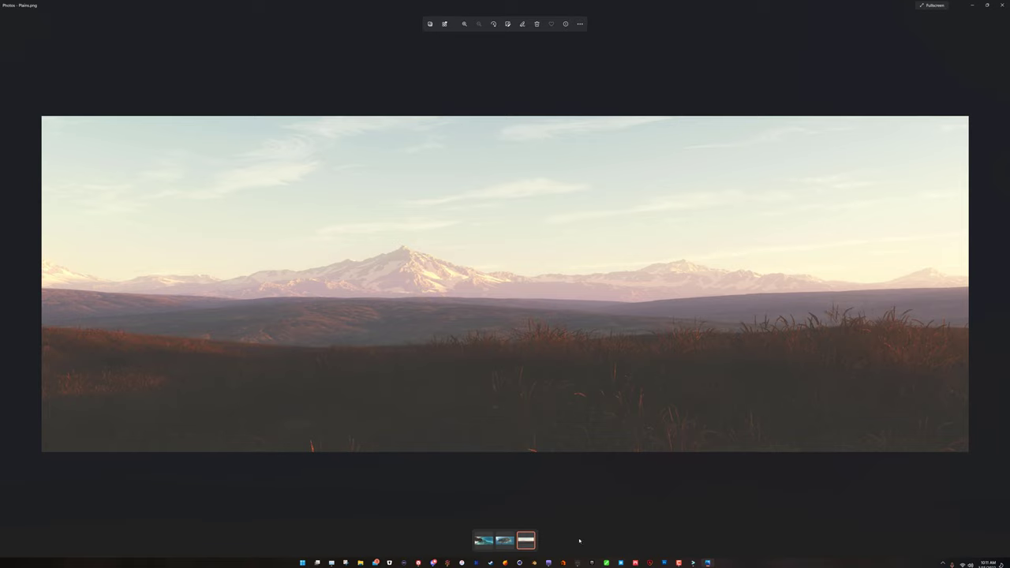
left_click(578, 563)
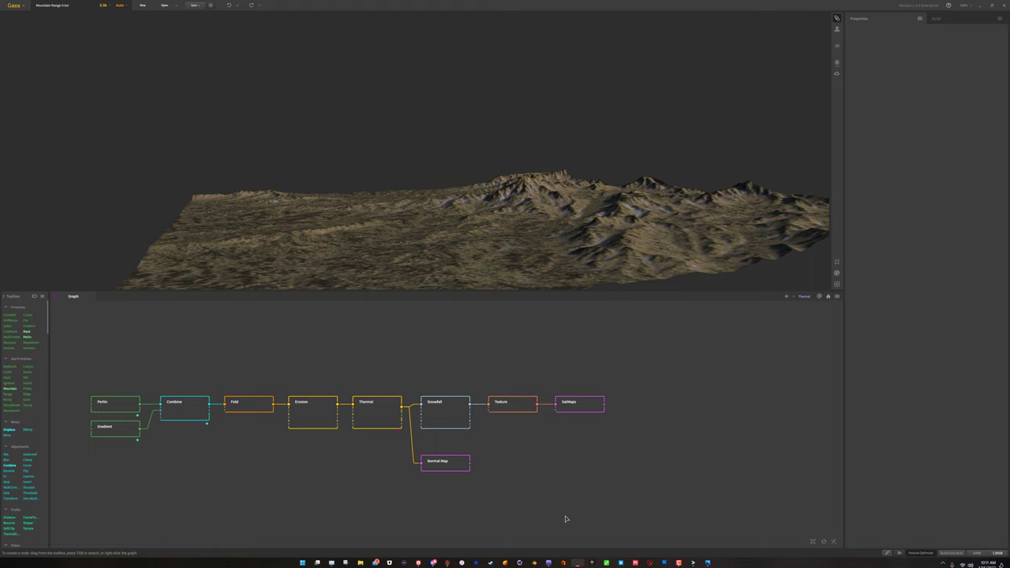